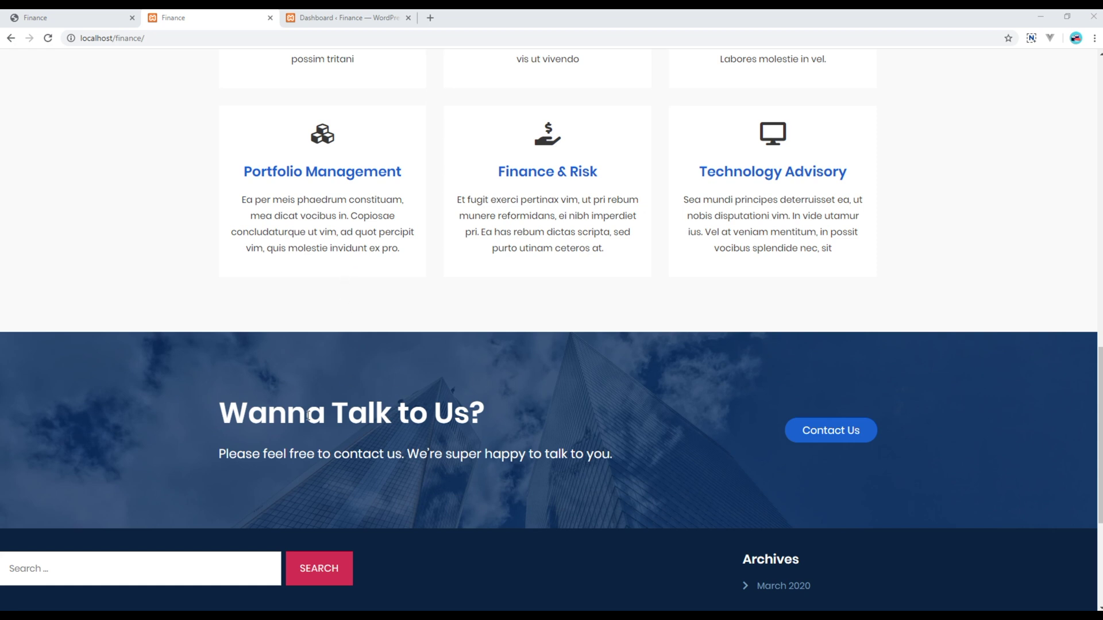
- Swipe through the demo site's Testimonials carousel, then return to the Finance admin dashboard
click(74, 18)
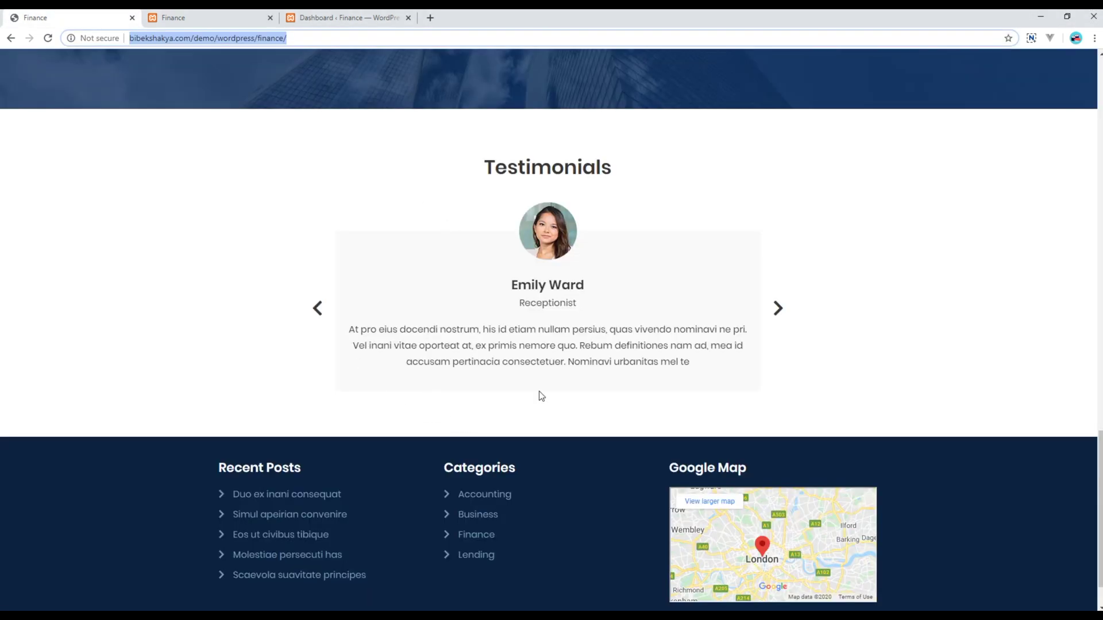
drag(609, 332, 398, 326)
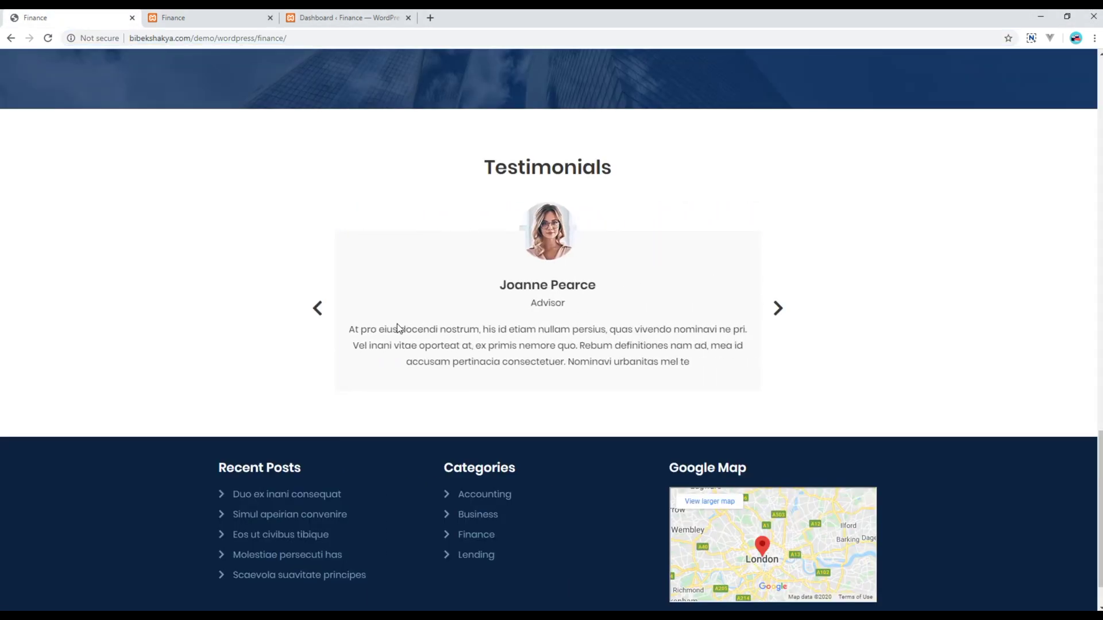
drag(585, 330, 376, 328)
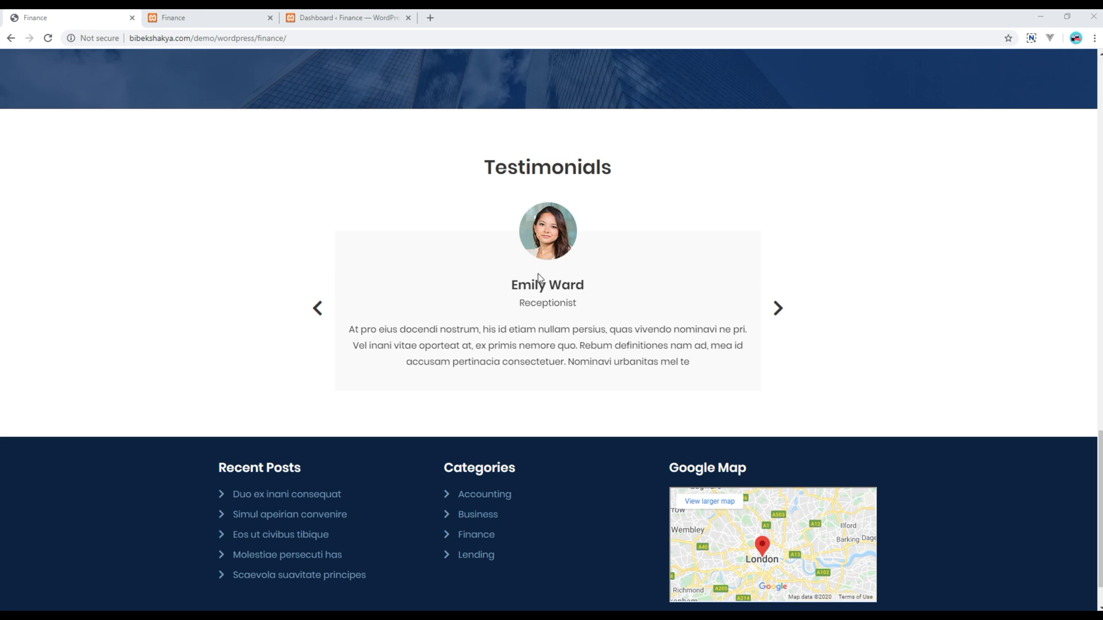
click(329, 22)
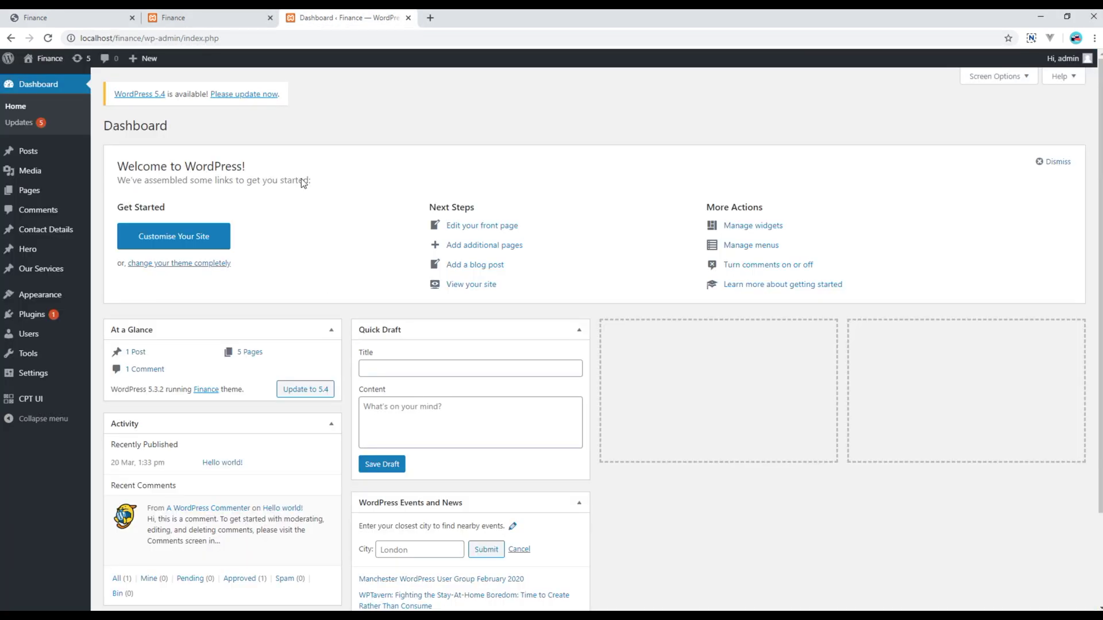
mouse_move(35, 398)
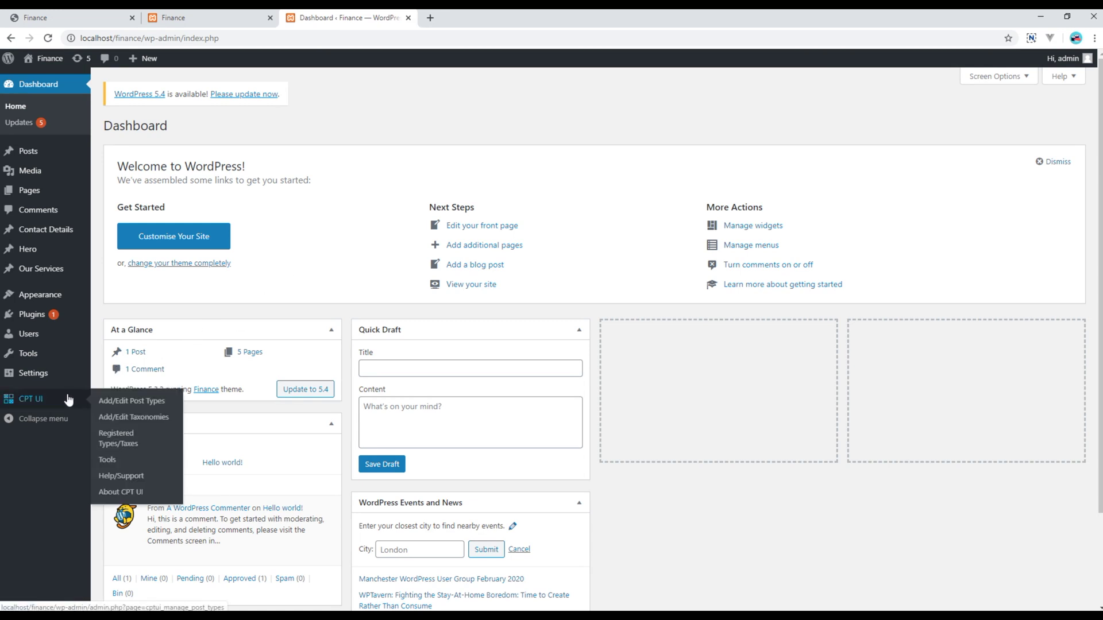
- In CPT UI's Add Post Type form, enter slug 'testimonial' and plural and singular labels 'Testimonial'
click(166, 405)
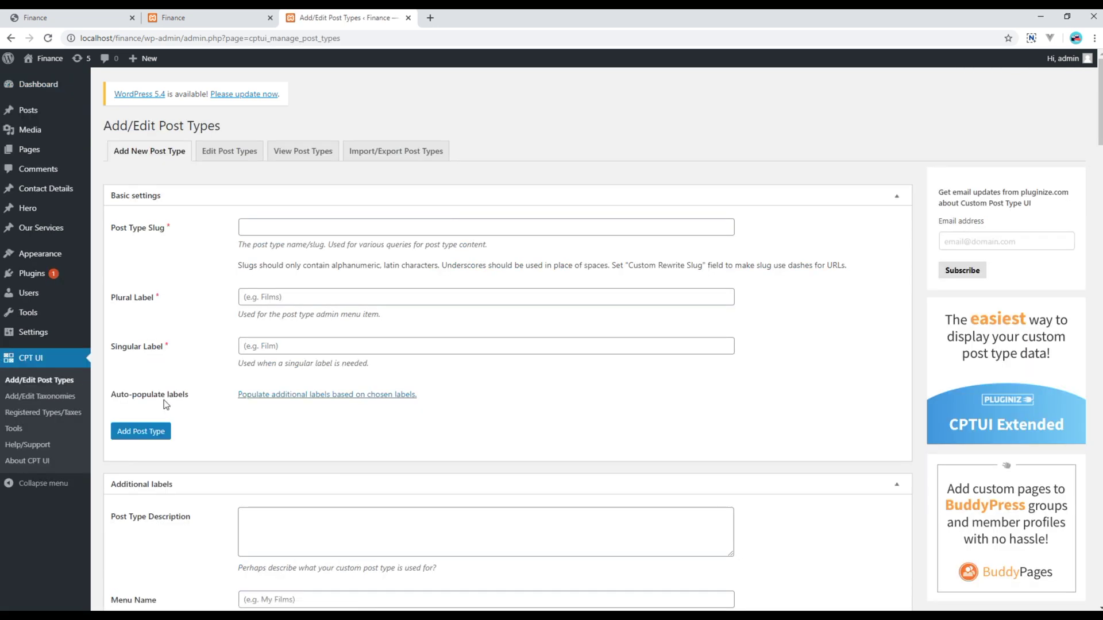
click(272, 233)
text(testimonial)
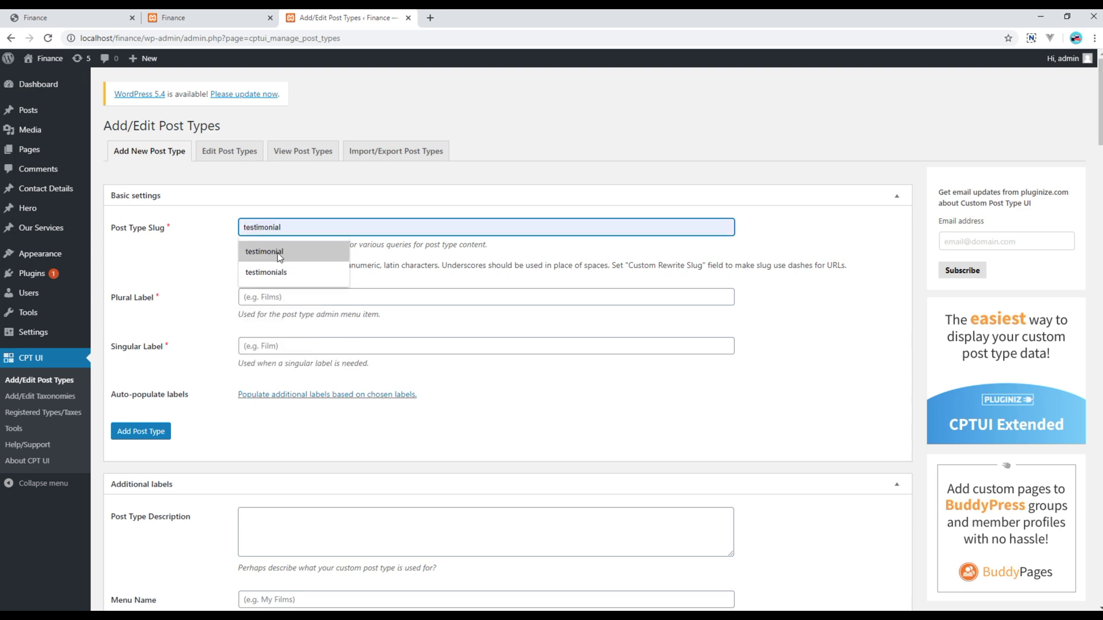
click(280, 258)
click(281, 297)
text(Testimonial)
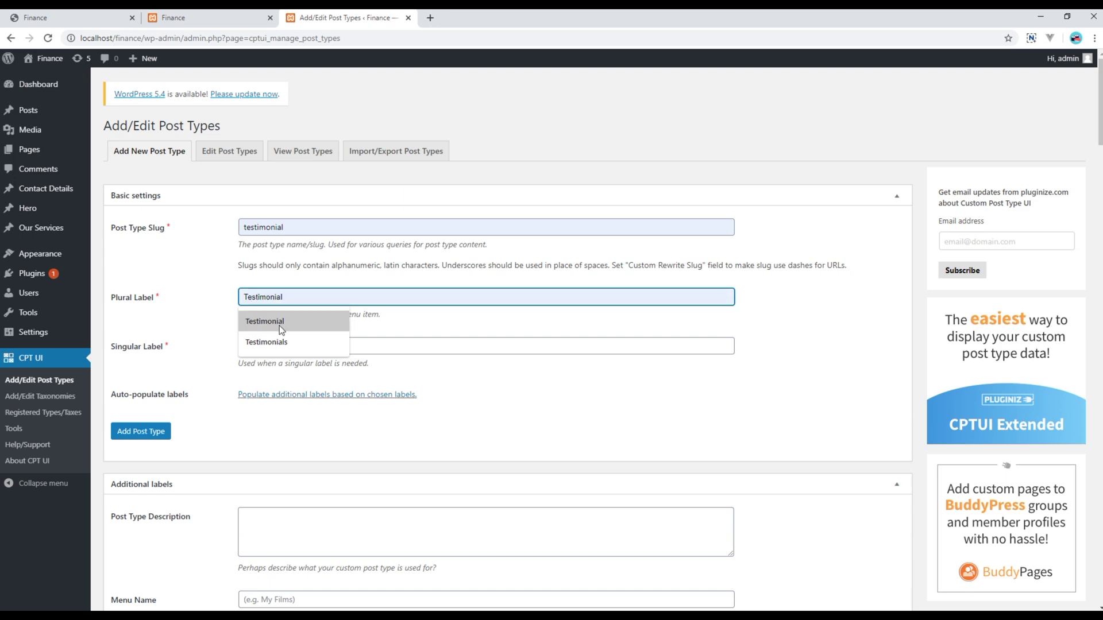
click(270, 319)
click(285, 344)
text(Testimonial)
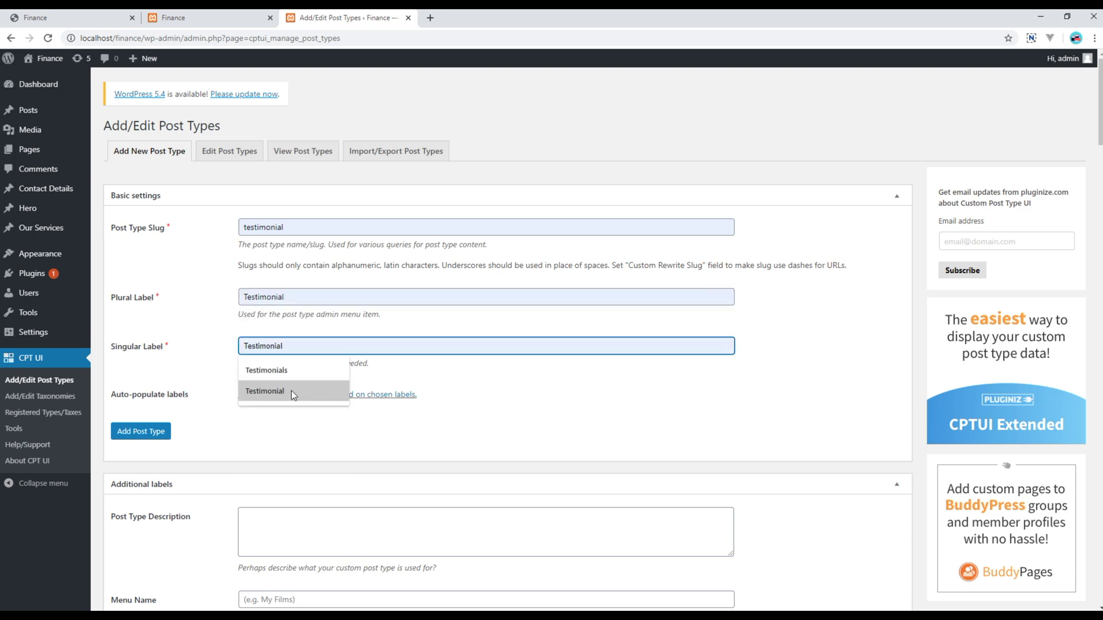
click(290, 389)
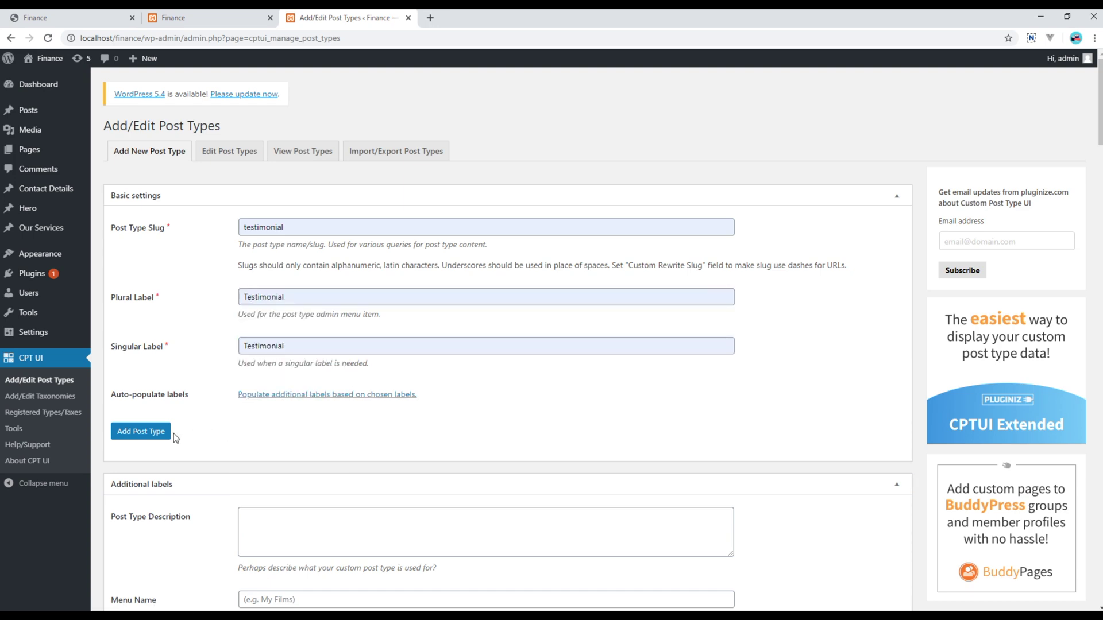
- Tick Custom Fields under Supports and add the testimonial post type
scroll(230, 439, down, 8)
scroll(259, 427, down, 15)
scroll(259, 427, down, 15)
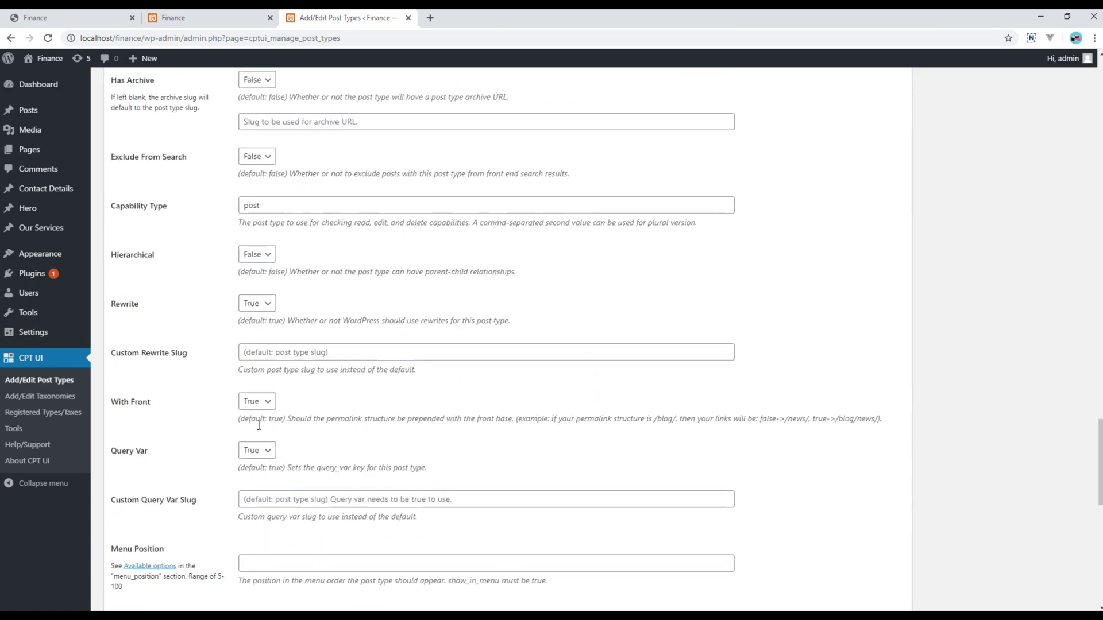
scroll(252, 413, down, 7)
scroll(245, 397, down, 3)
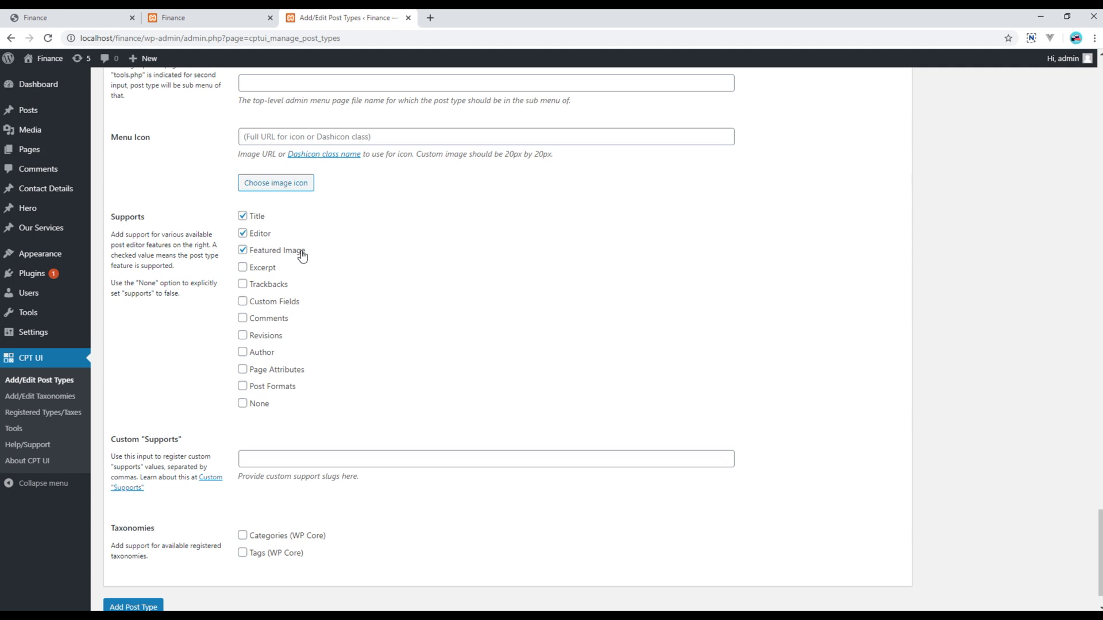
click(242, 303)
scroll(194, 374, down, 1)
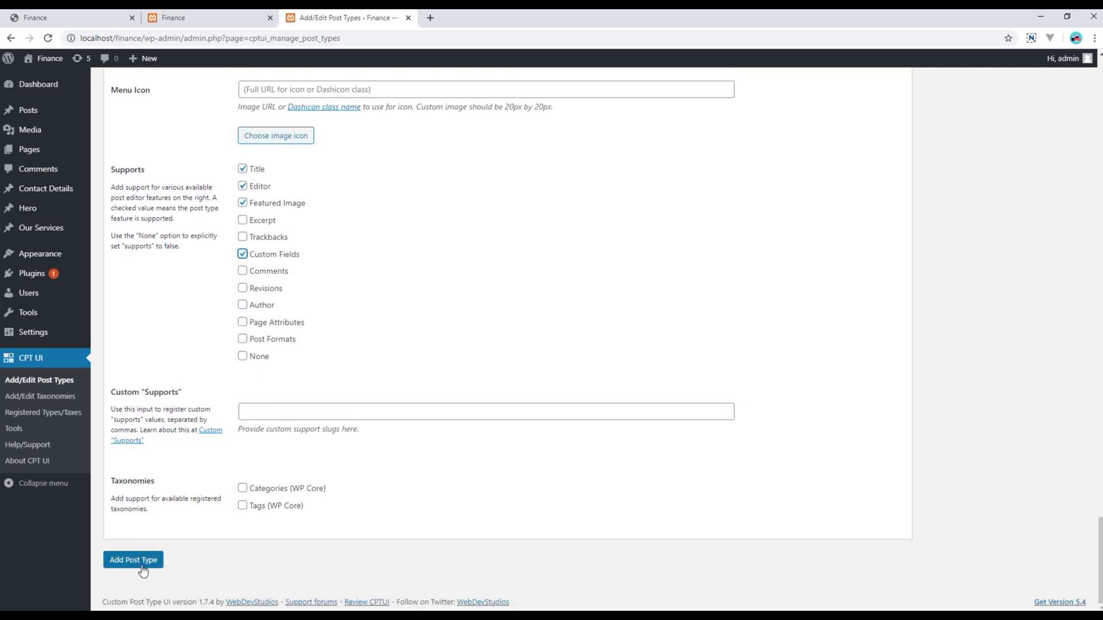
click(149, 566)
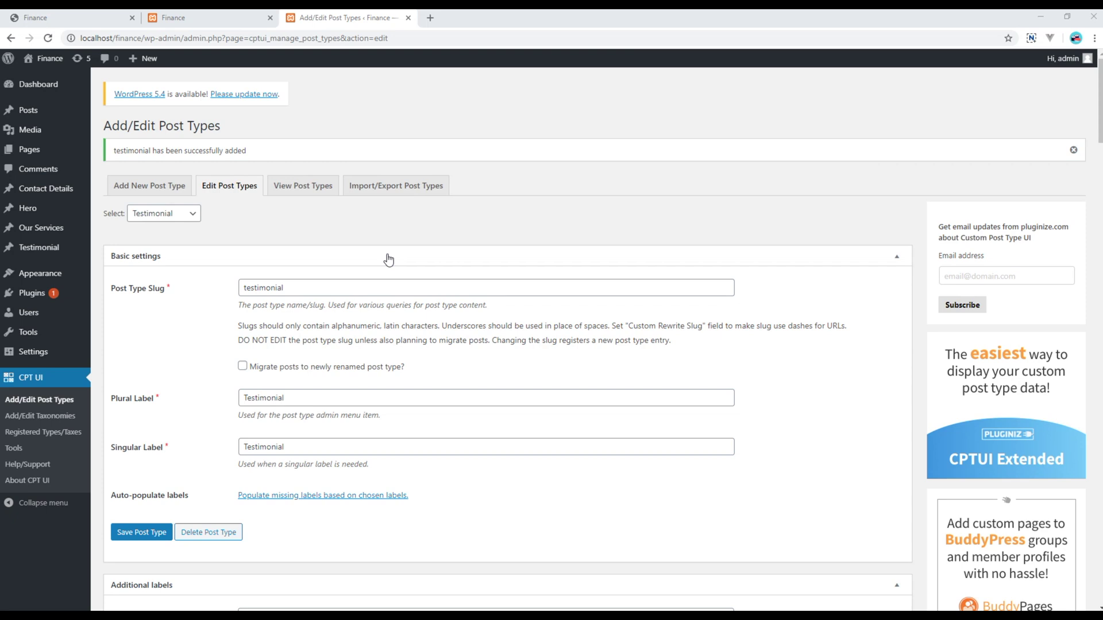
click(91, 14)
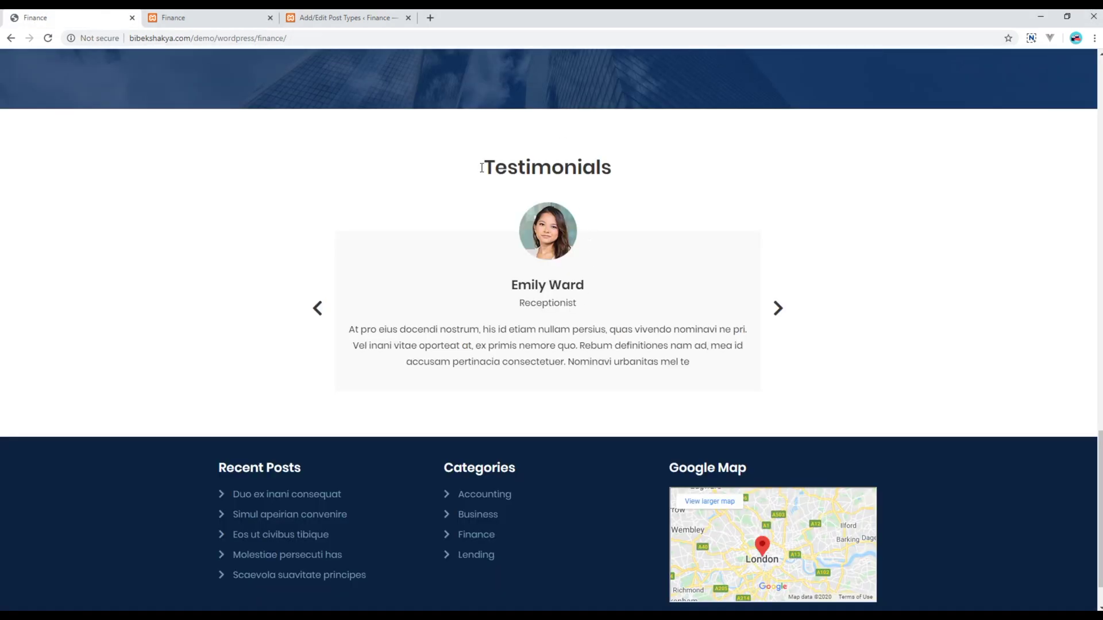
click(325, 17)
mouse_move(39, 248)
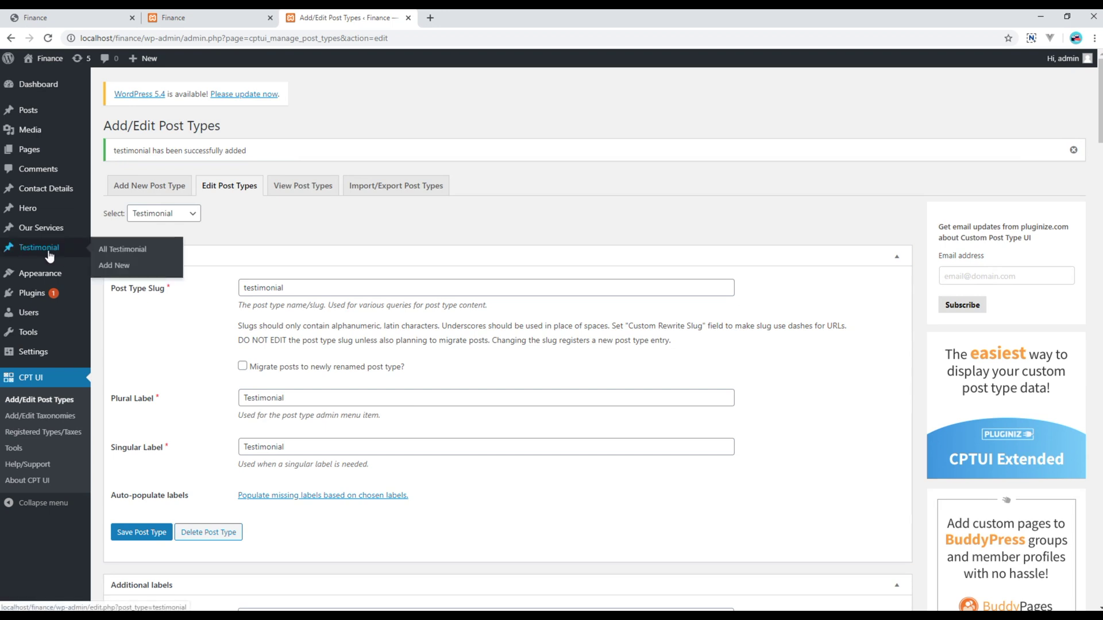
click(129, 270)
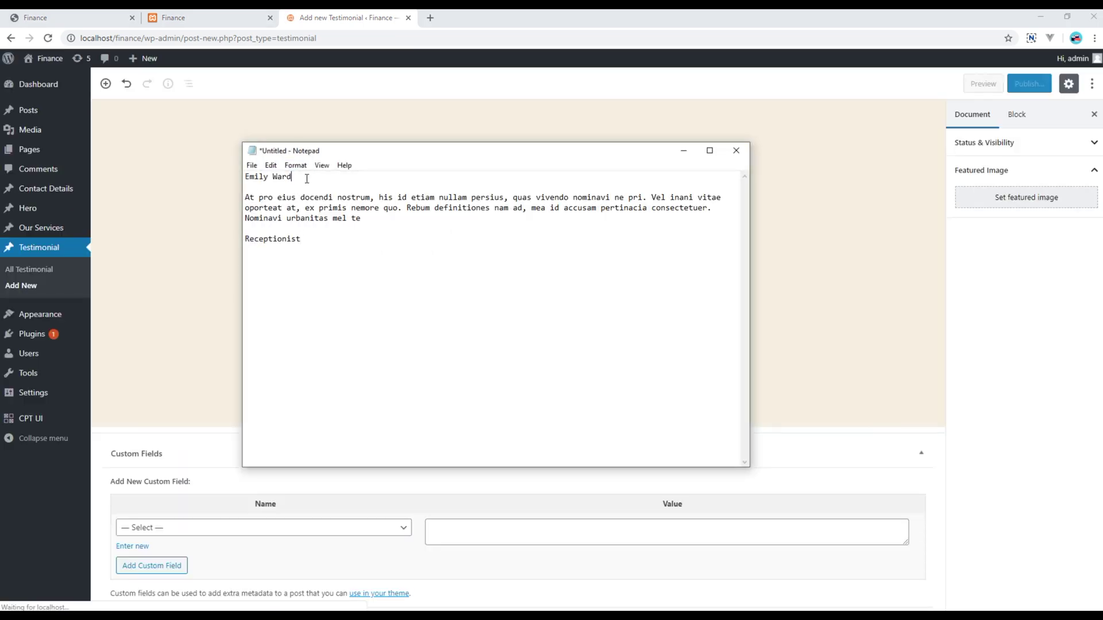
drag(293, 176, 245, 177)
key(ctrl+c)
click(683, 150)
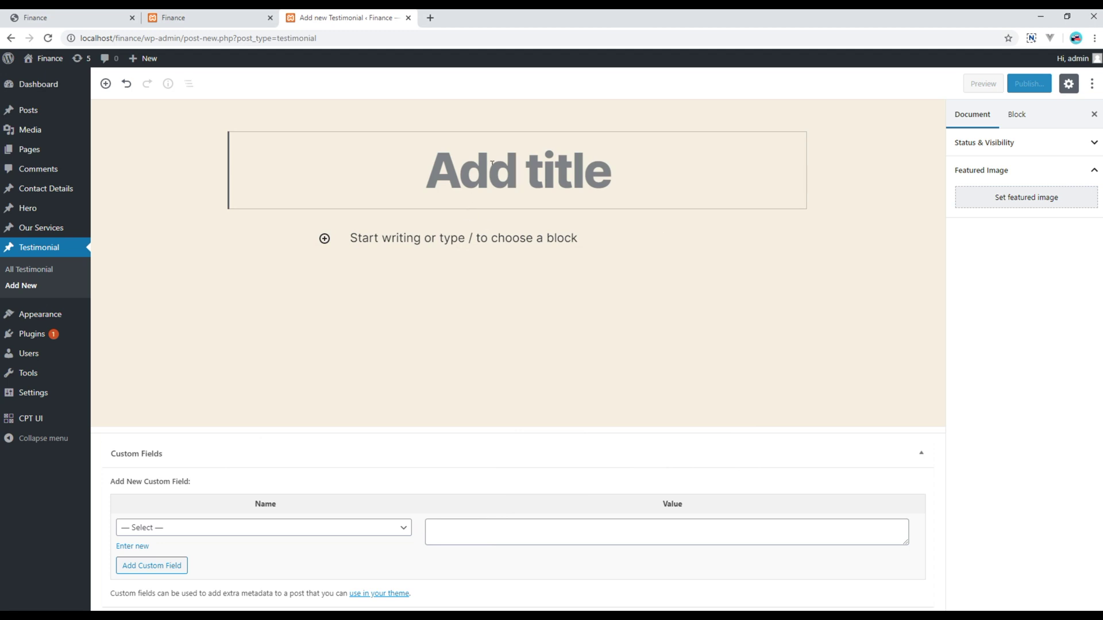
key(ctrl+v)
click(270, 614)
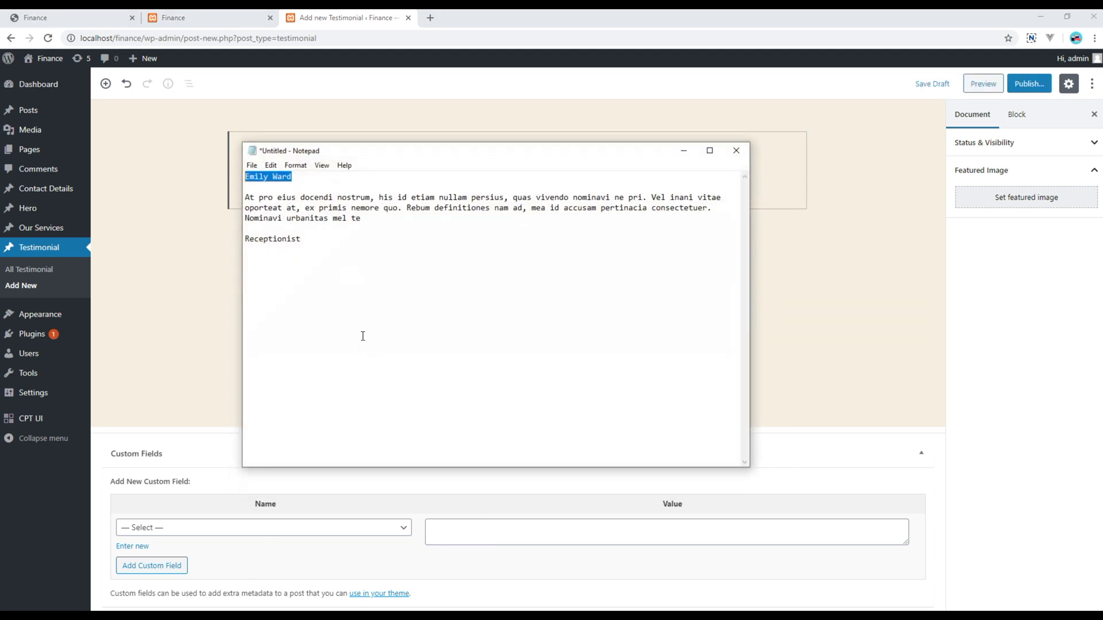
click(394, 241)
drag(360, 218, 241, 202)
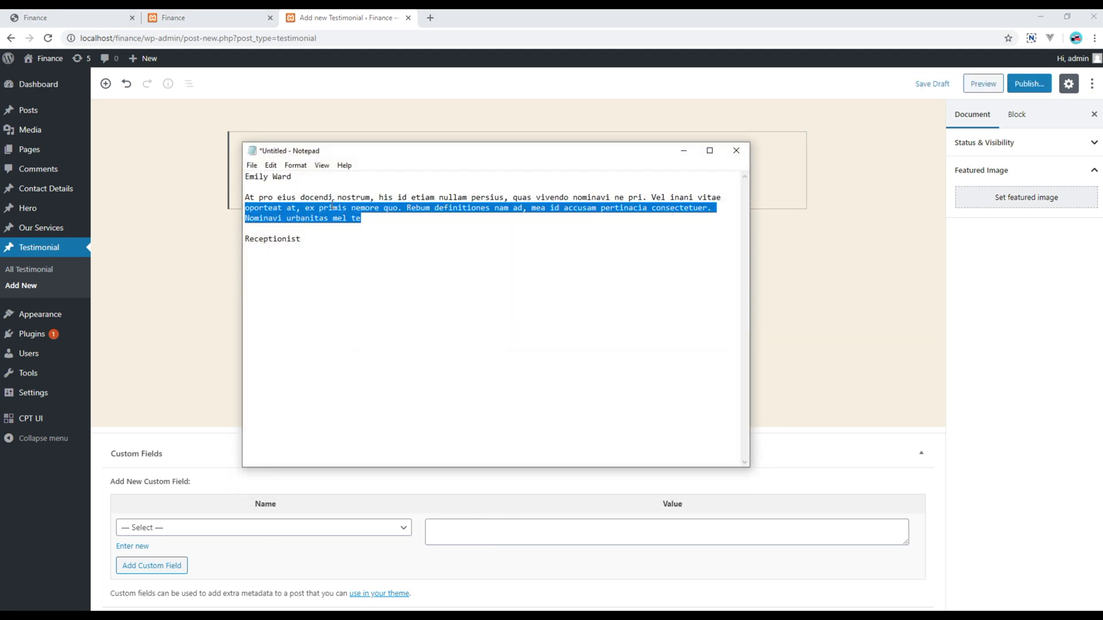
drag(332, 208, 244, 197)
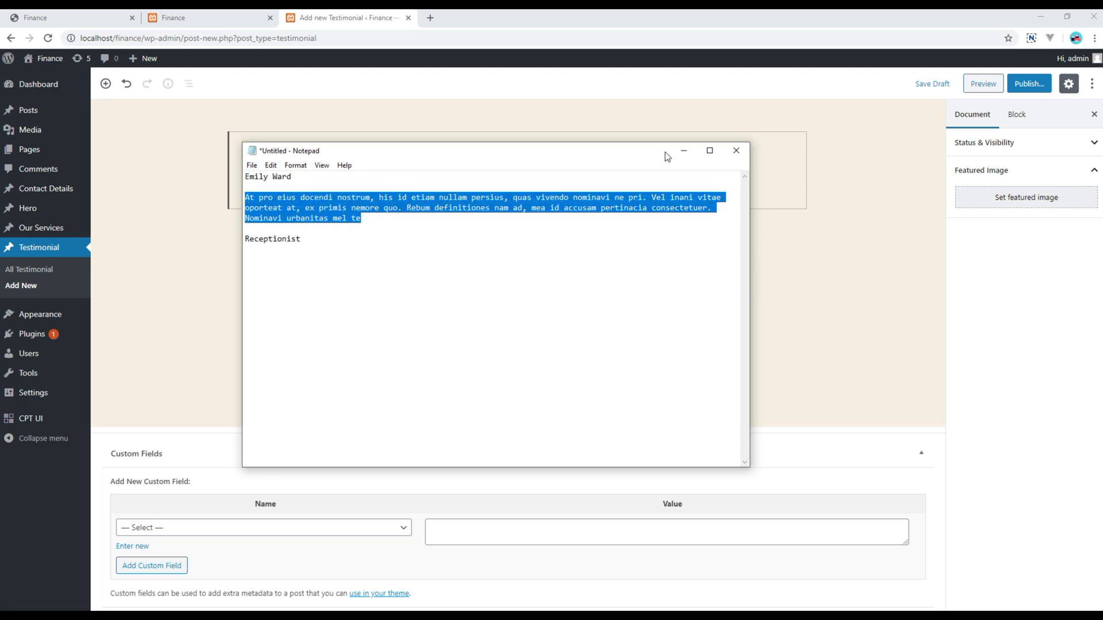
click(683, 150)
- Paste the testimonial paragraph into a new Classic block
click(325, 238)
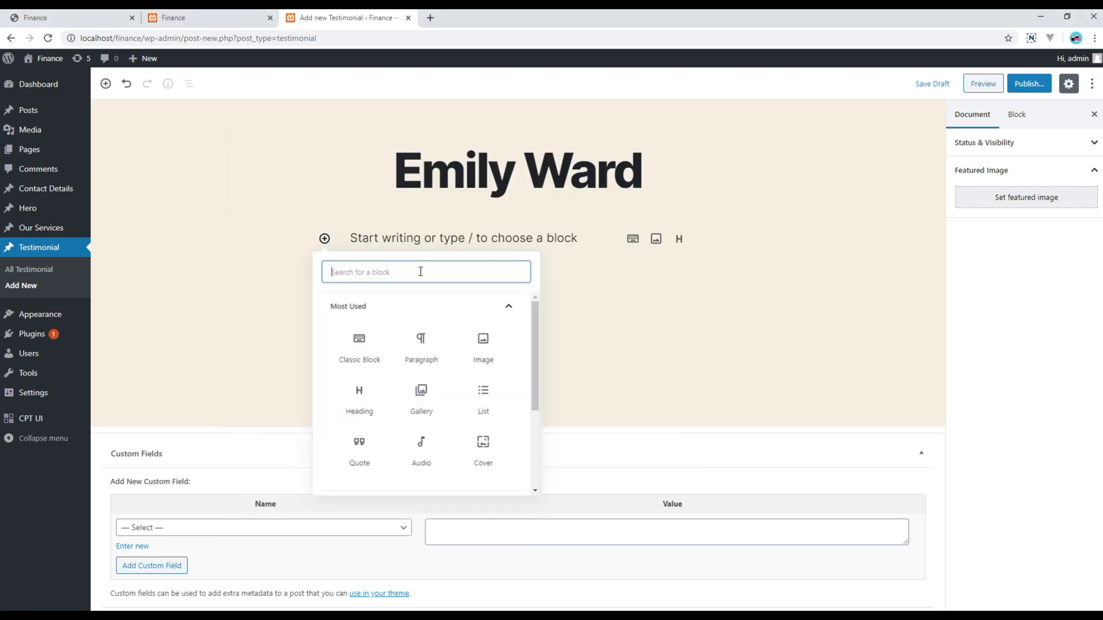
click(367, 359)
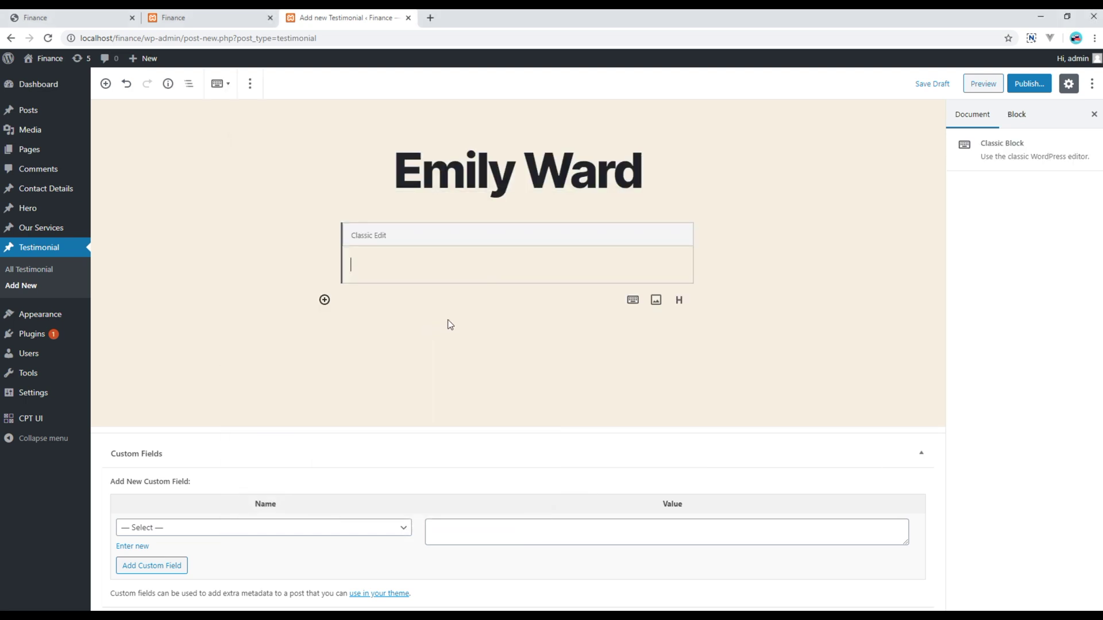
text(At pro eius docendi nostrum, his id etiam nullam persius, quas vivendo nominavi ne pri. Vel inani vitae oporteat at, ex primis nemore quo. Rebum definitiones nam ad, mea id accusam pertinacia consectetuer. Nominavi urbanitas mel te)
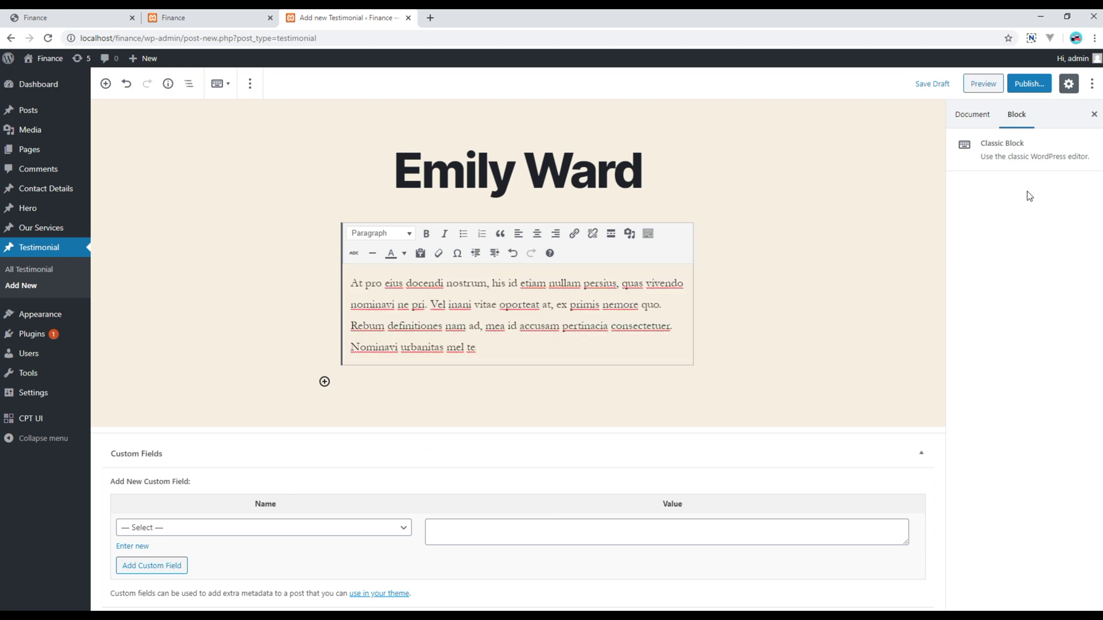
- Set img11.jpg as the featured image and view the reference Testimonials section
click(974, 114)
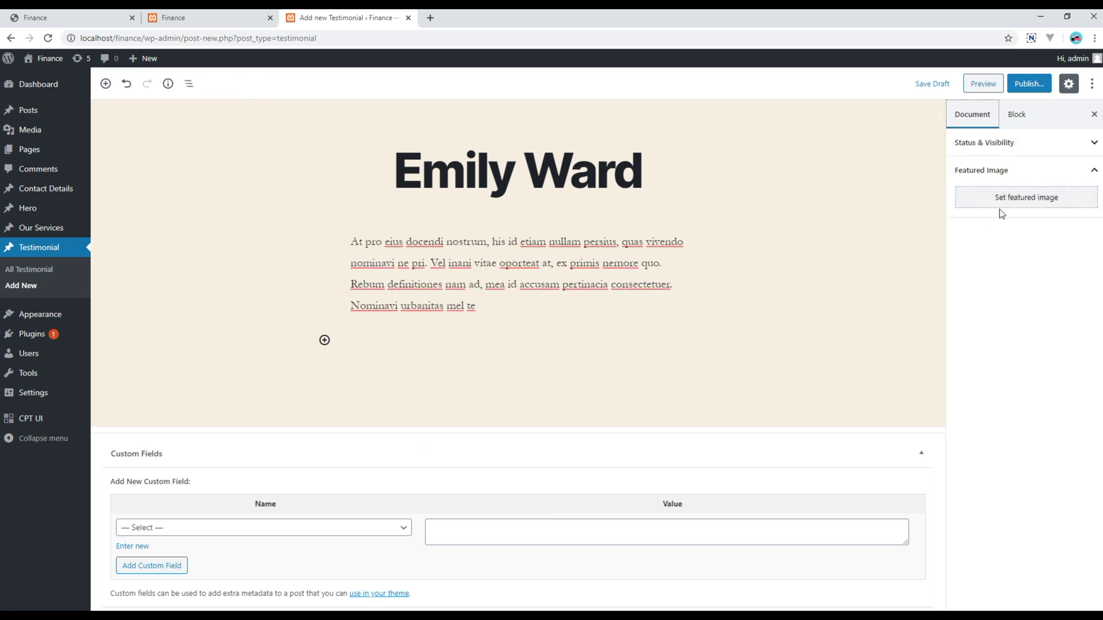
click(1039, 203)
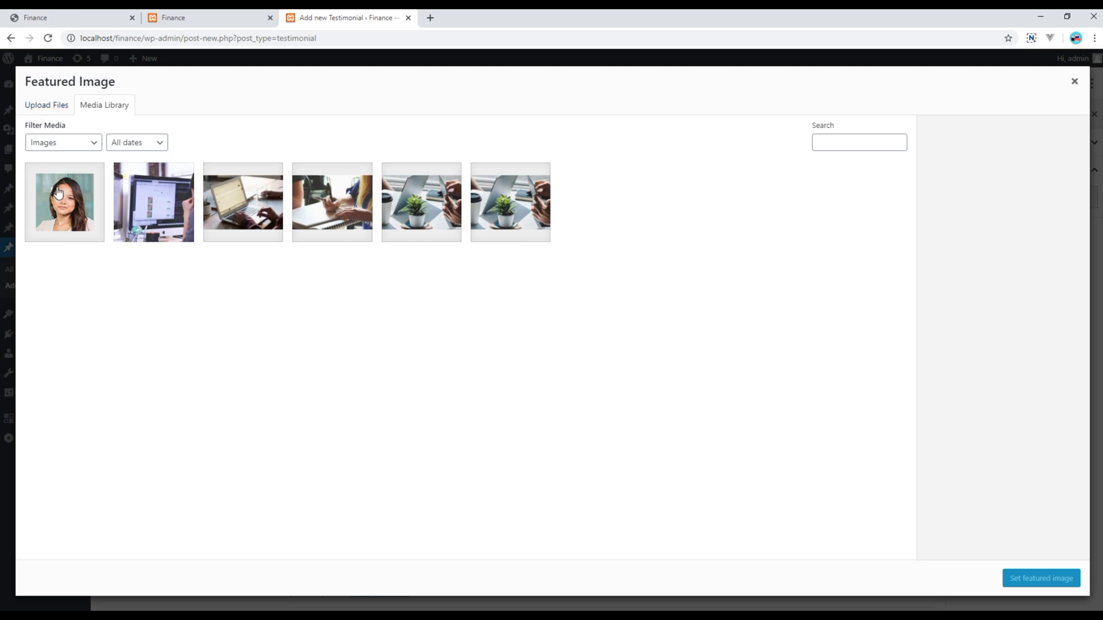
click(57, 195)
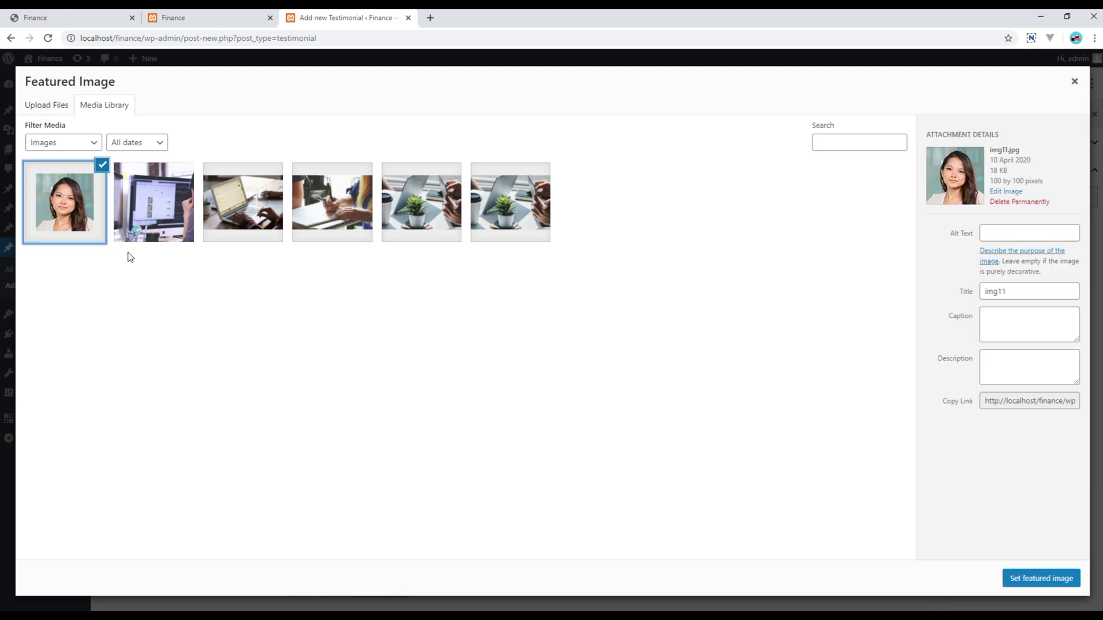
click(1062, 580)
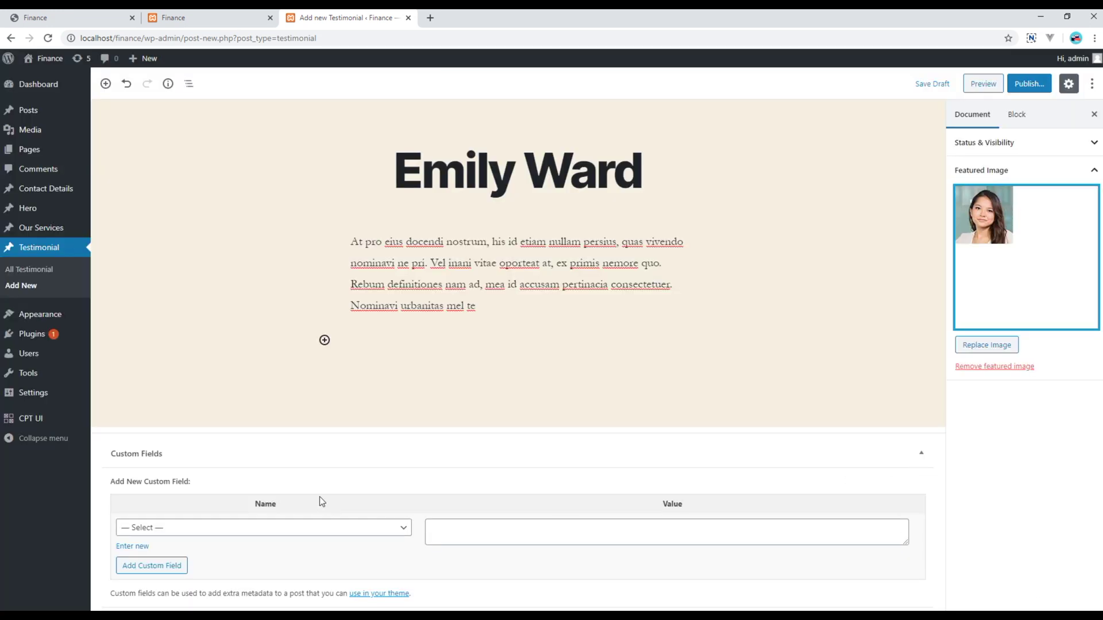
click(81, 21)
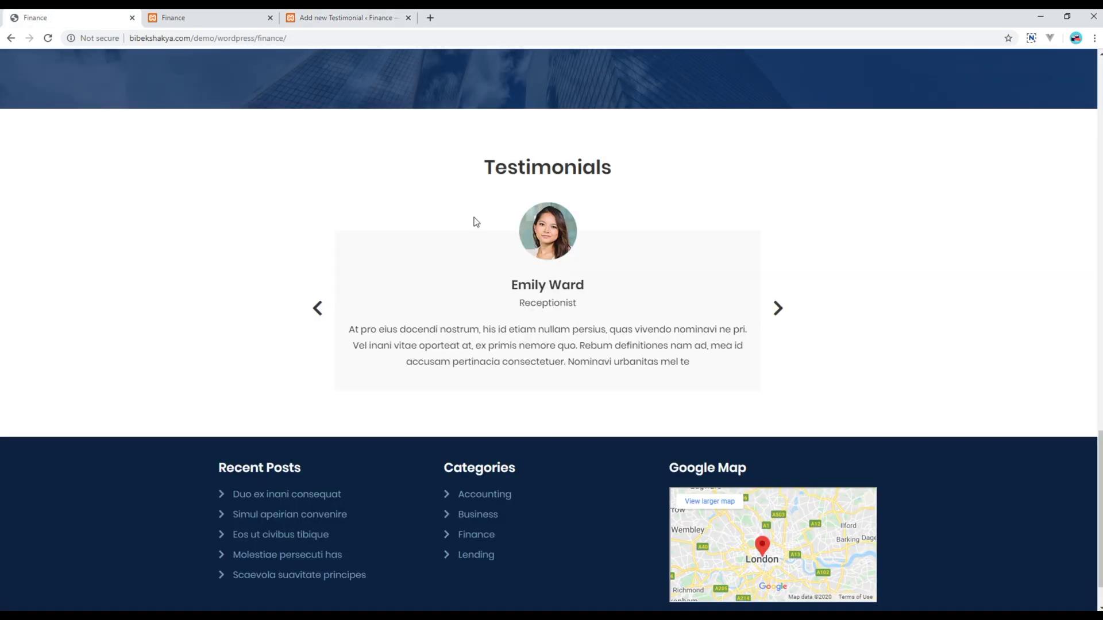
- Add a 'Testimonial Designation' custom field with the value 'Receptionist'
click(371, 23)
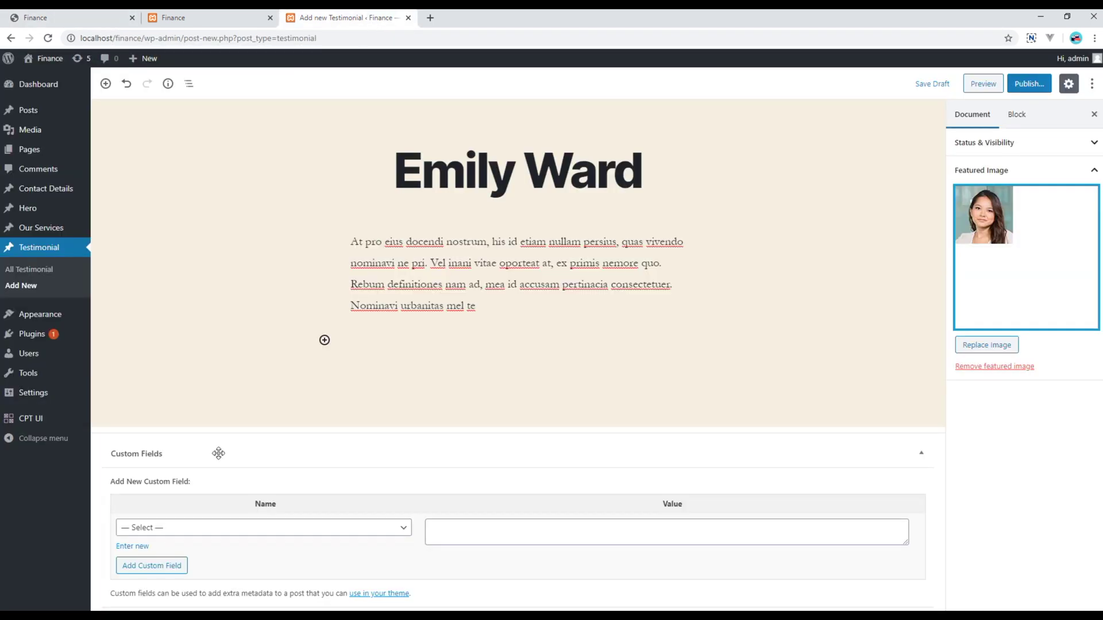
click(139, 550)
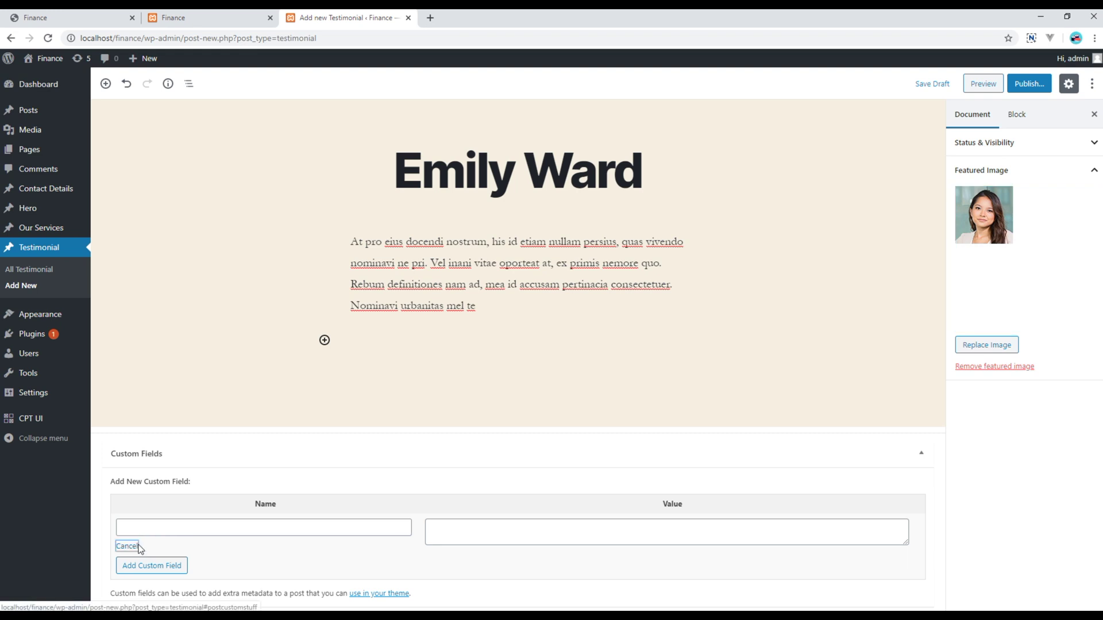
click(166, 527)
text(Te)
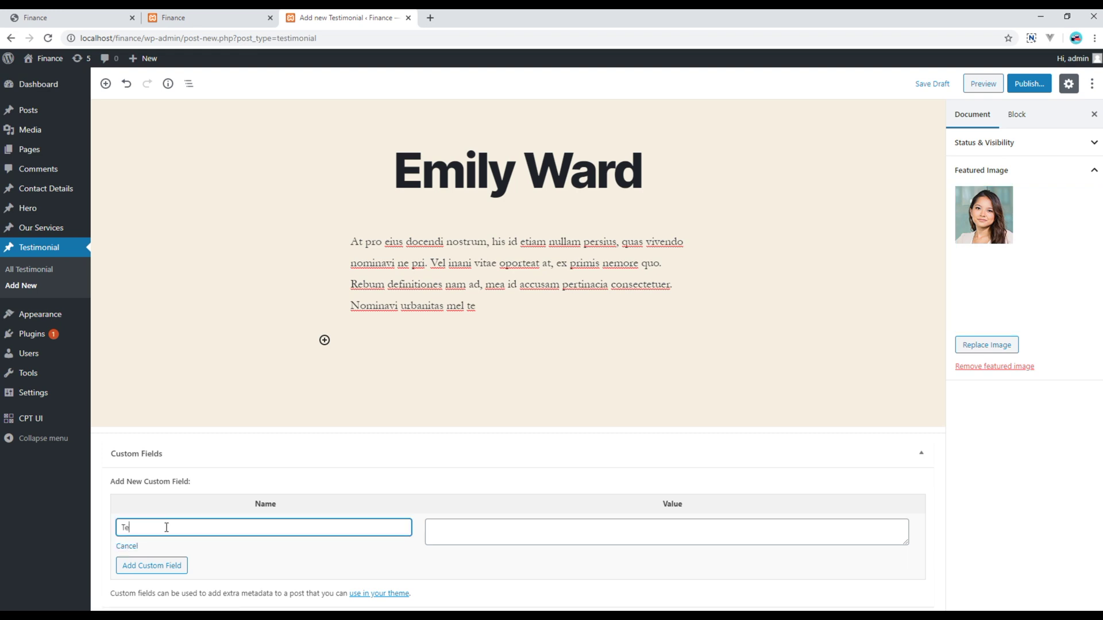
text(stimonial Desig)
text(nation)
key(alt+Tab)
drag(301, 238, 229, 241)
key(ctrl+c)
click(683, 151)
click(555, 530)
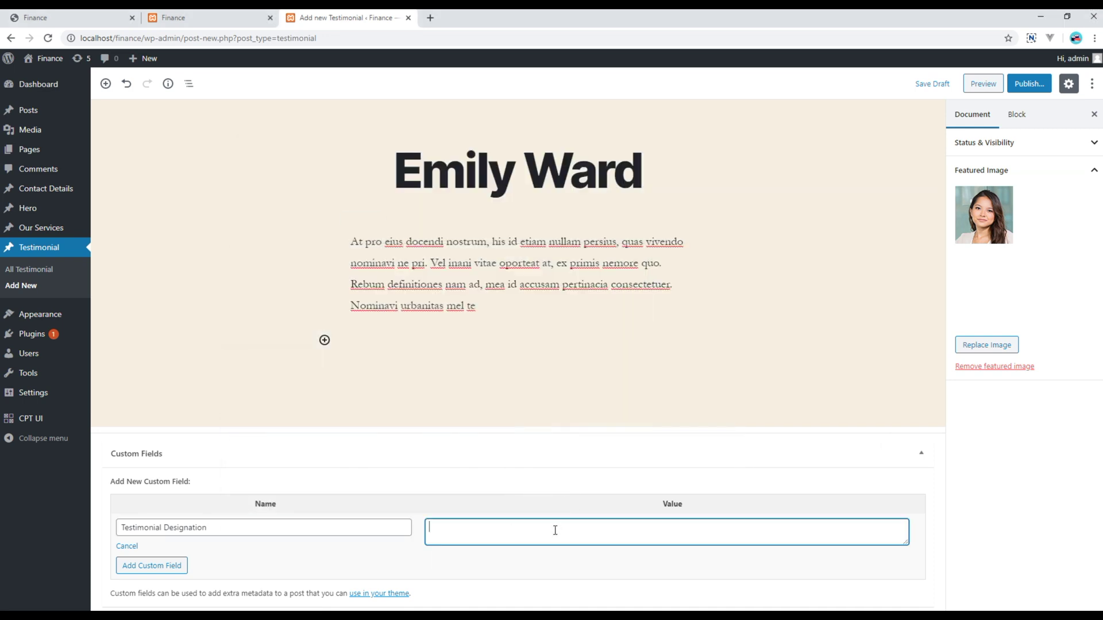
key(ctrl+v)
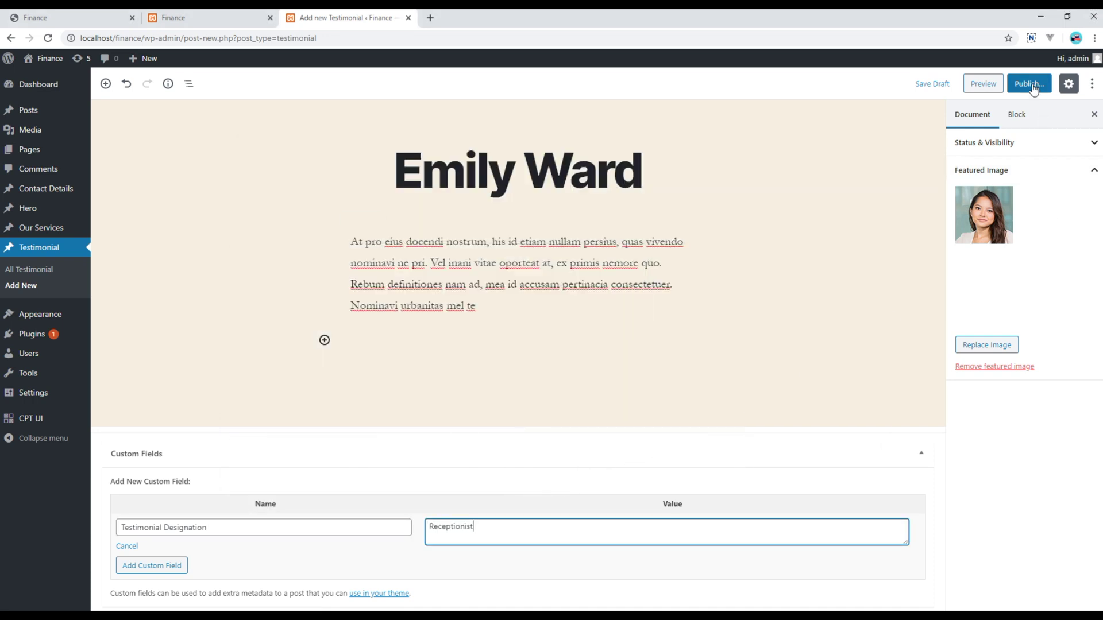
click(1029, 84)
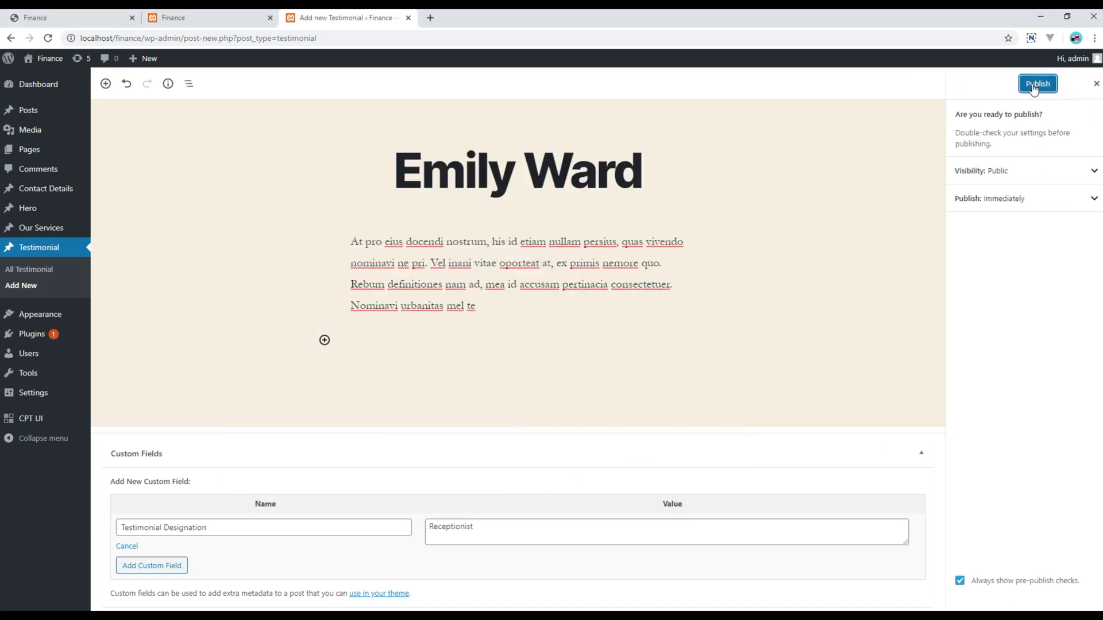
click(1032, 84)
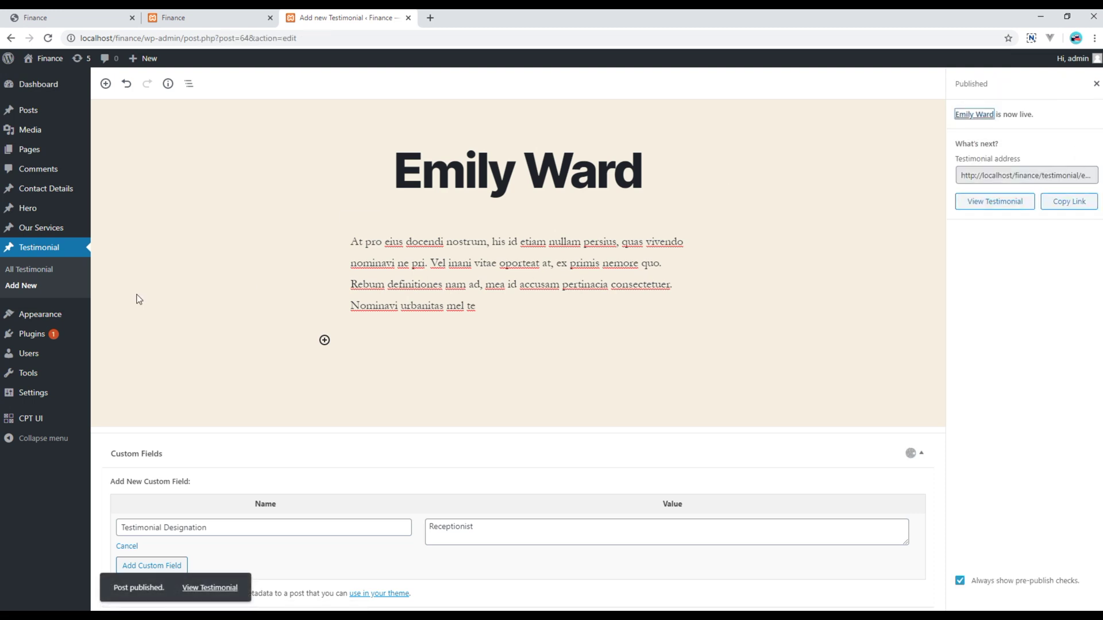
click(31, 290)
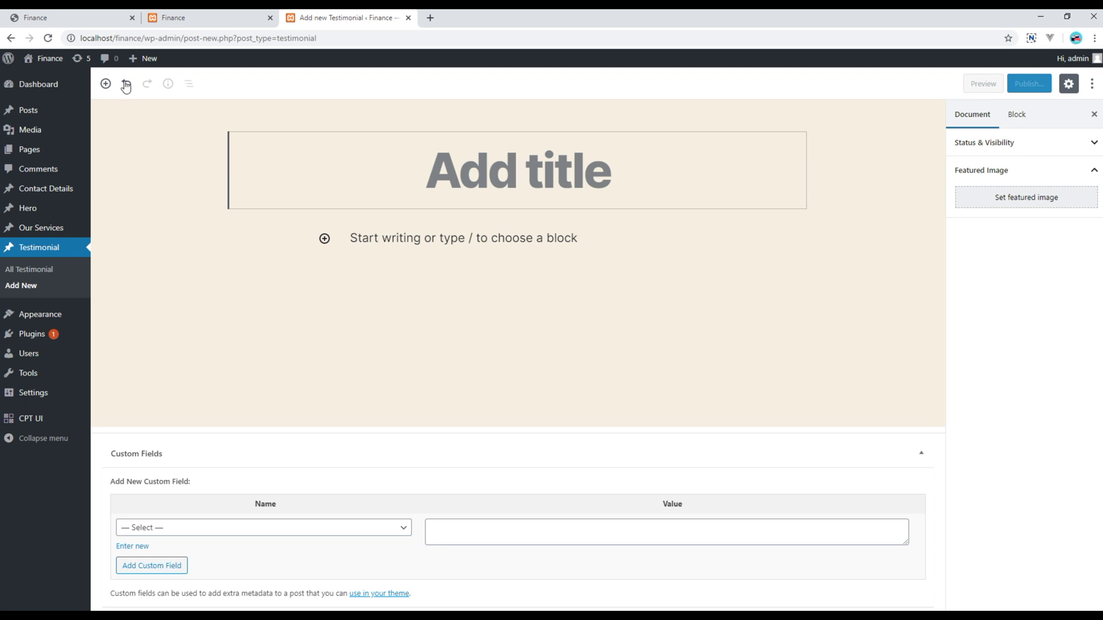
- Check the reference testimonials again, then return to the testimonial editor
click(75, 17)
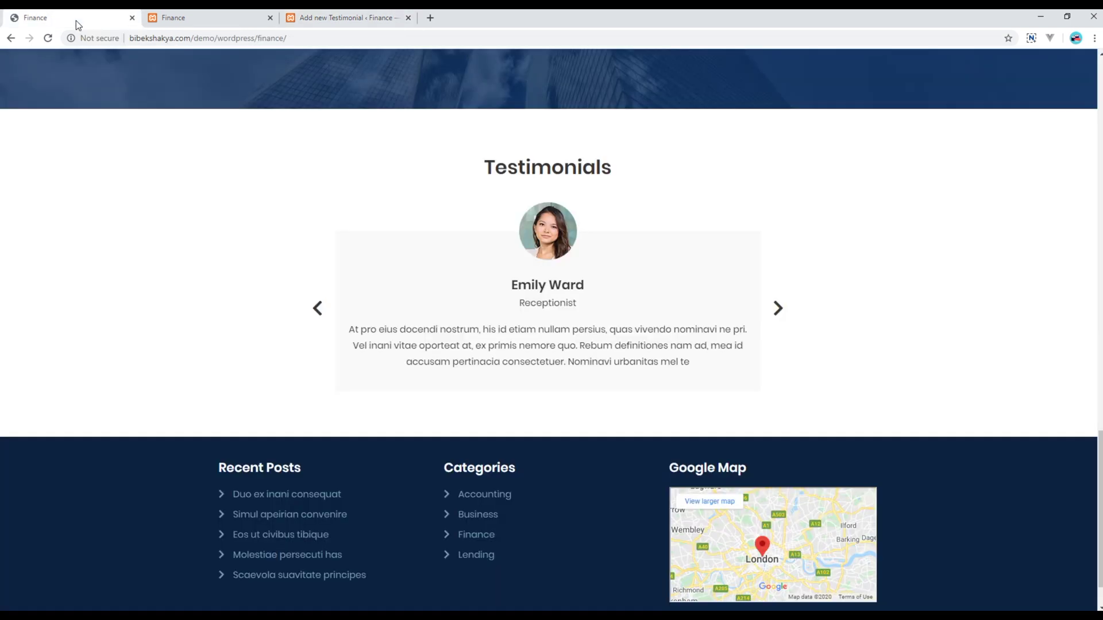
click(364, 23)
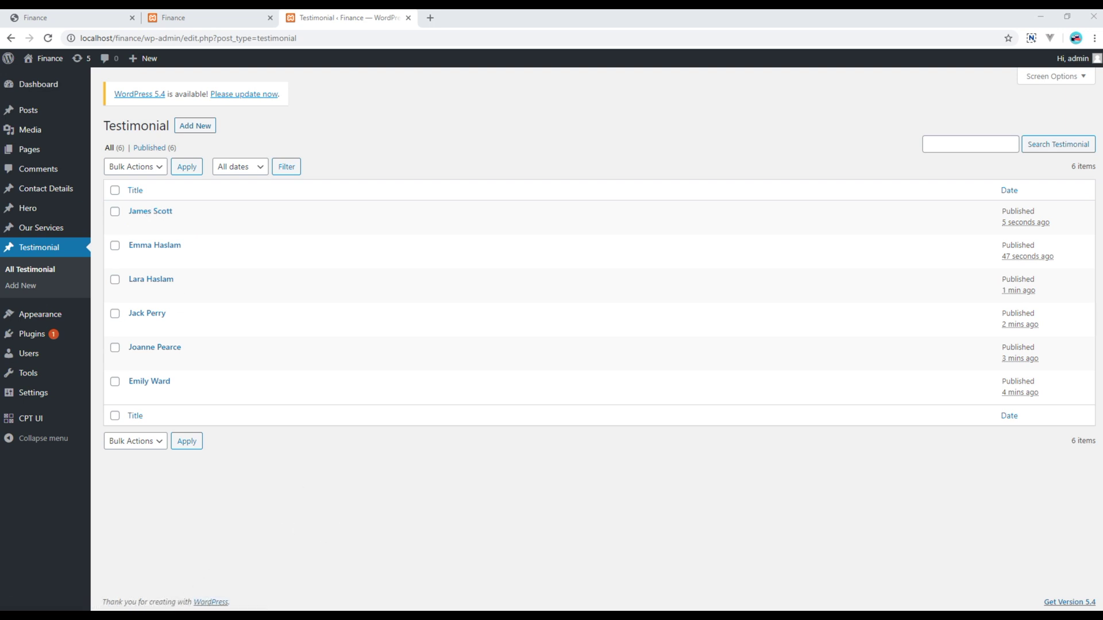
- Duplicate the services block in template-home.php below the contact section
click(155, 568)
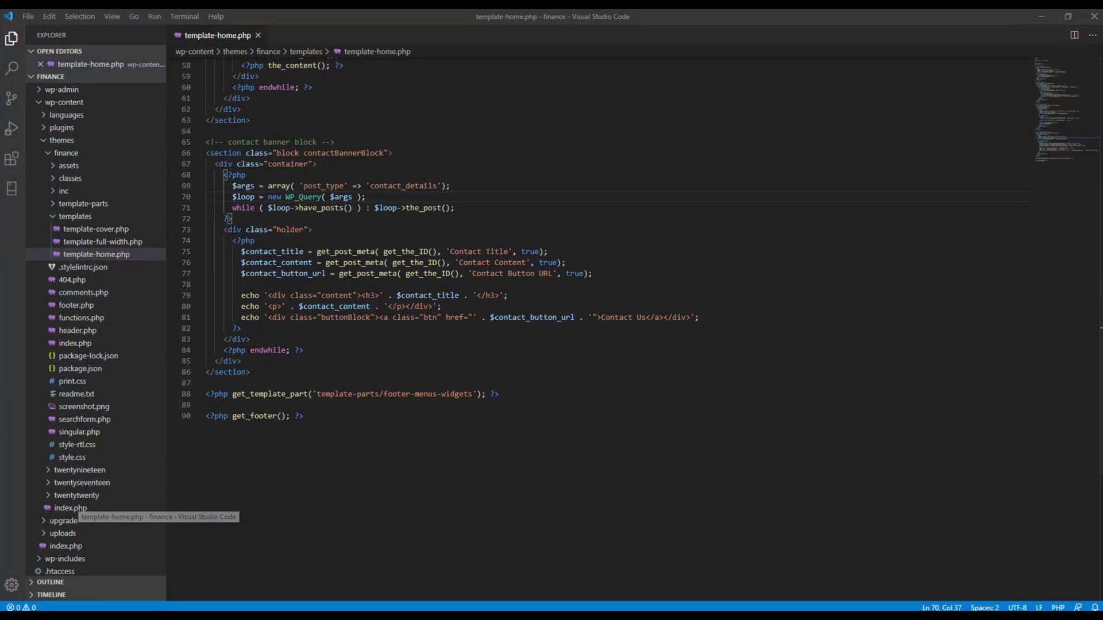
click(313, 524)
scroll(313, 524, up, 4)
scroll(313, 527, up, 3)
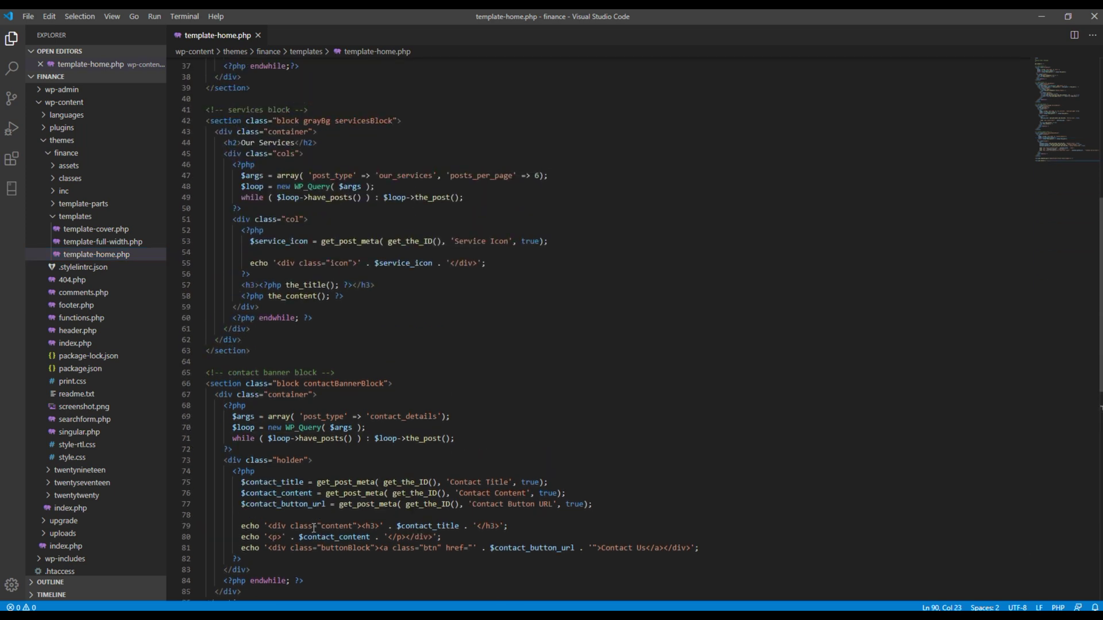
drag(253, 351, 201, 109)
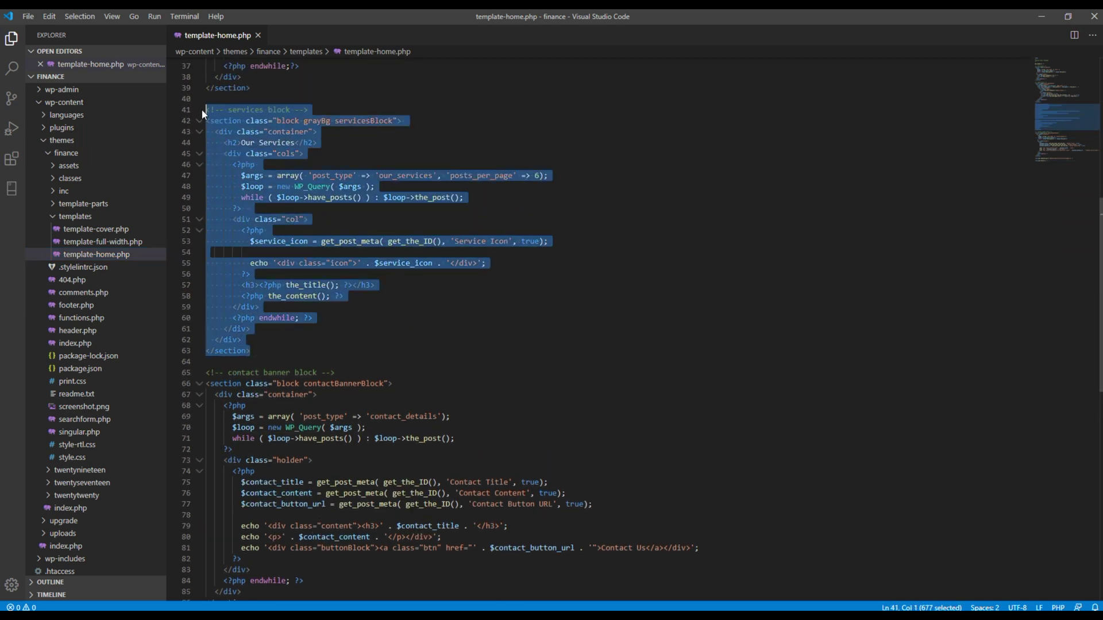
scroll(300, 409, down, 4)
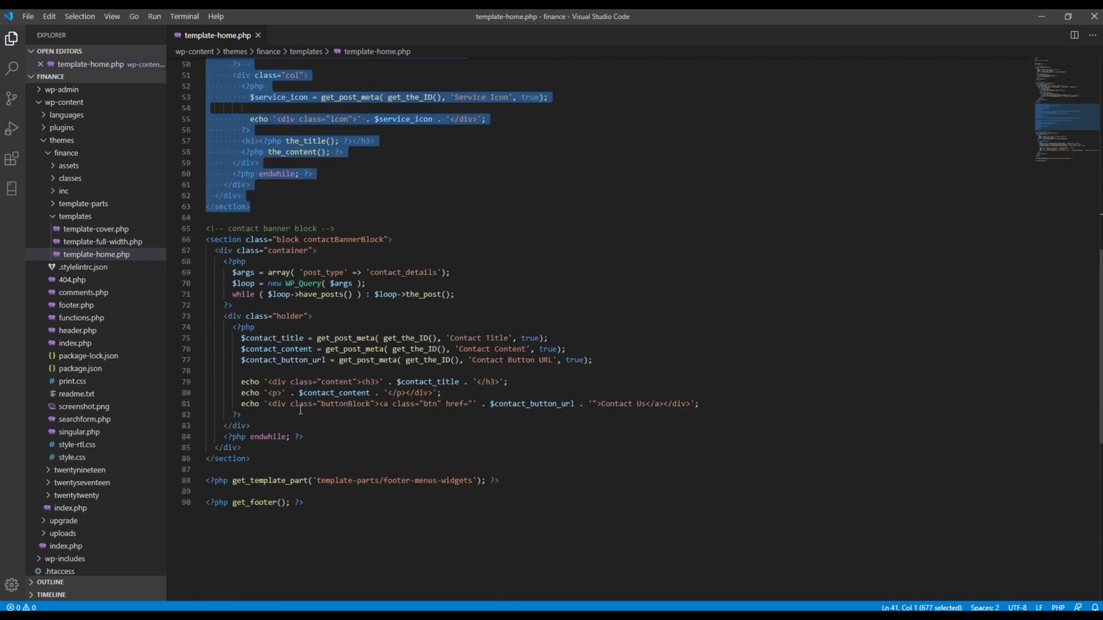
click(262, 456)
key(Return)
key(Return)
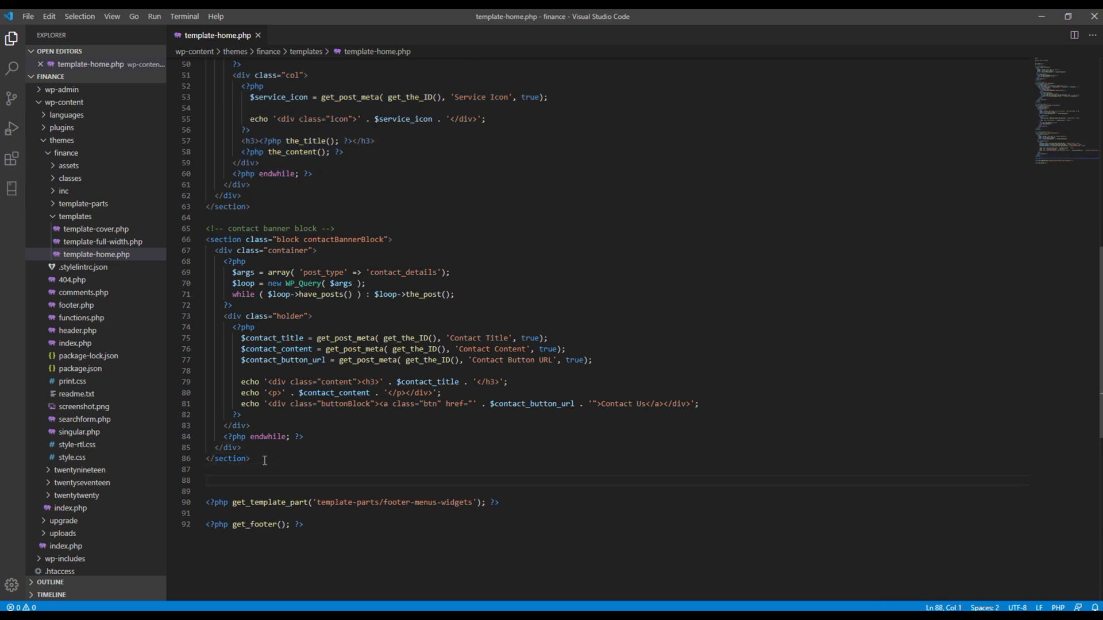
text(<!-- services block --> <section class="block grayBg servicesBlock">   <div class="container">     <h2>Our Services</h2>     <div class="cols">       <?php         $args = array( 'post_type' => 'our_services', 'posts_per_page' => 6);         $loop = new WP_Query( $args );         while ( $loop->have_posts() ) : $loop->the_post();       ?>       <div class="col">         <?php           $service_icon = get_post_meta( get_the_ID(), 'Service Icon', true);            echo '<div class="icon">' . $service_icon . '</div>';         ?>         <h3><?php the_title(); ?></h3>         <?php the_content(); ?>       </div>       <?php endwhile; ?>     </div>   </div> </section>)
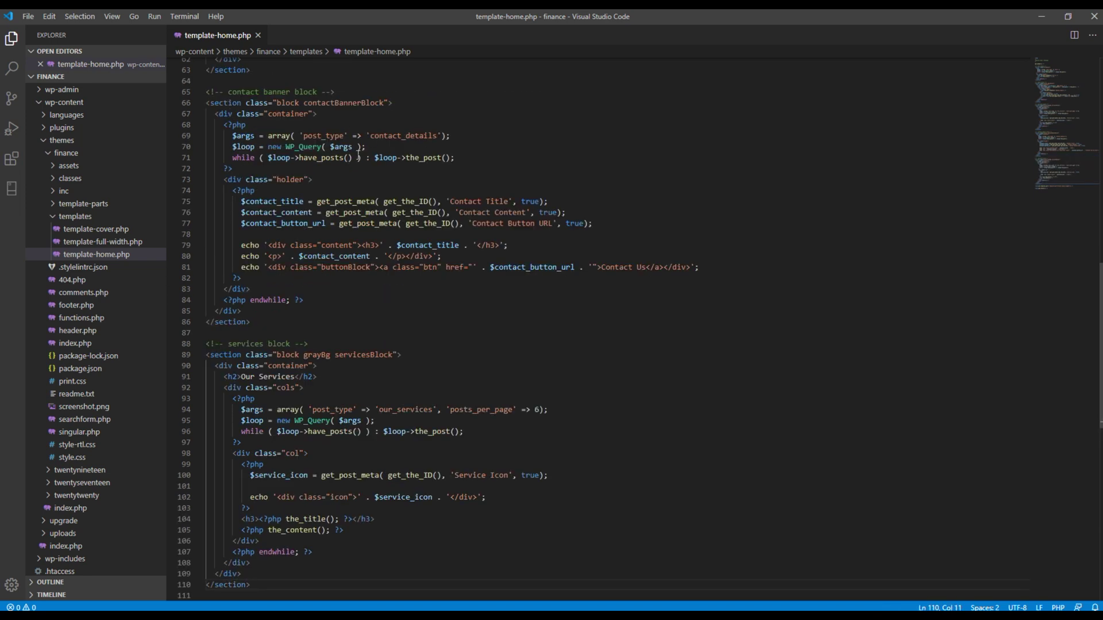
- Rename the copy's comment and classes to testimonial and its heading to 'Testimonials'
double_click(255, 345)
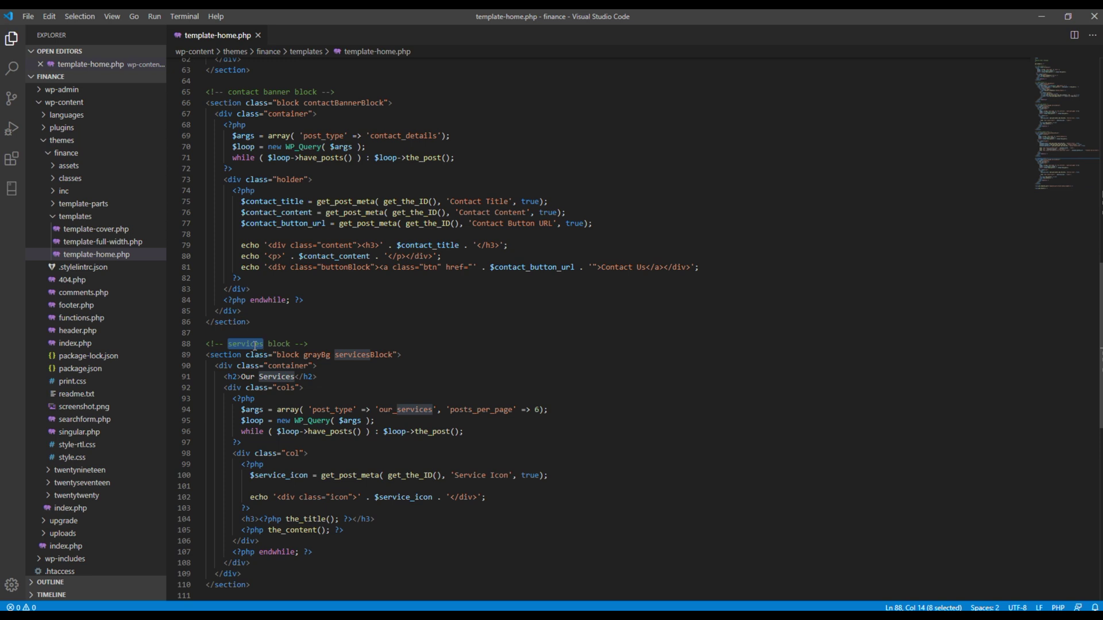
text(testi)
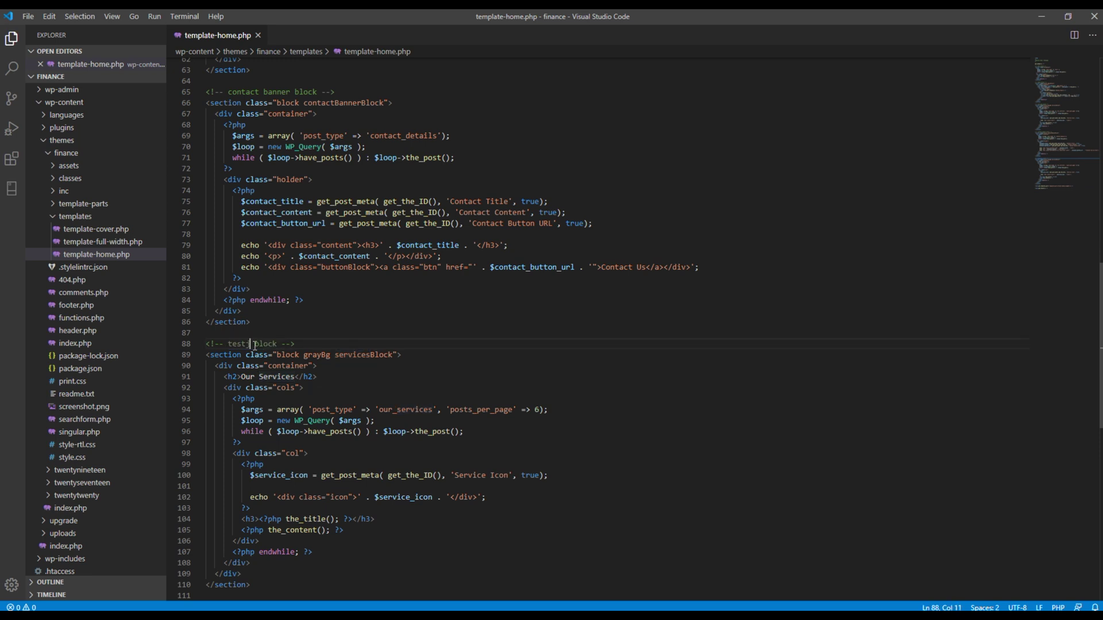
text(monial)
drag(304, 355, 372, 356)
text(tes)
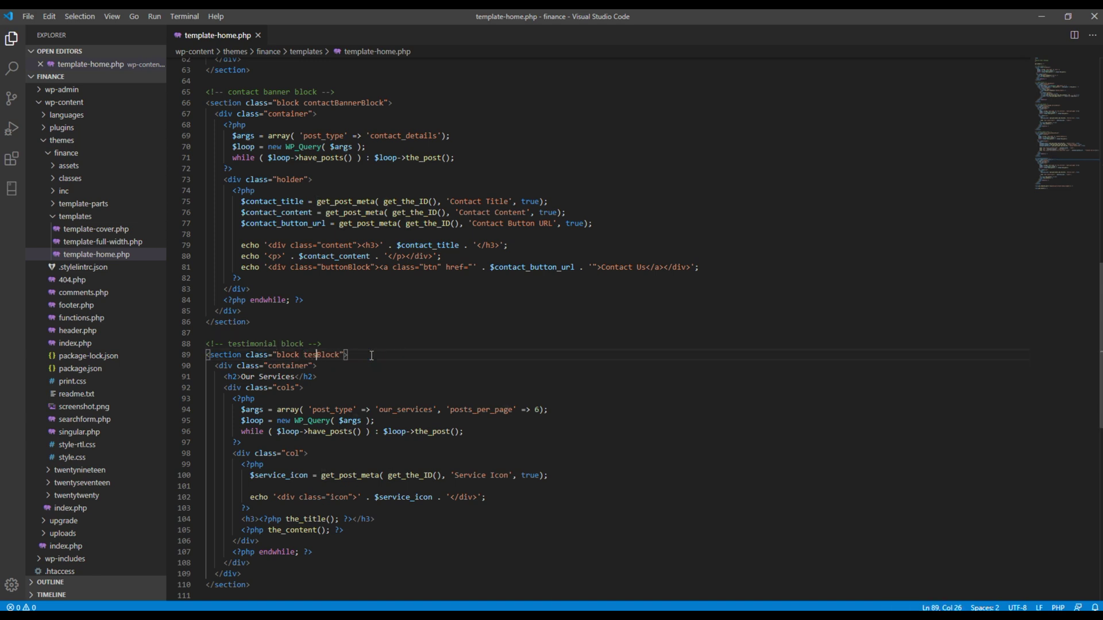
text(timonial)
click(281, 366)
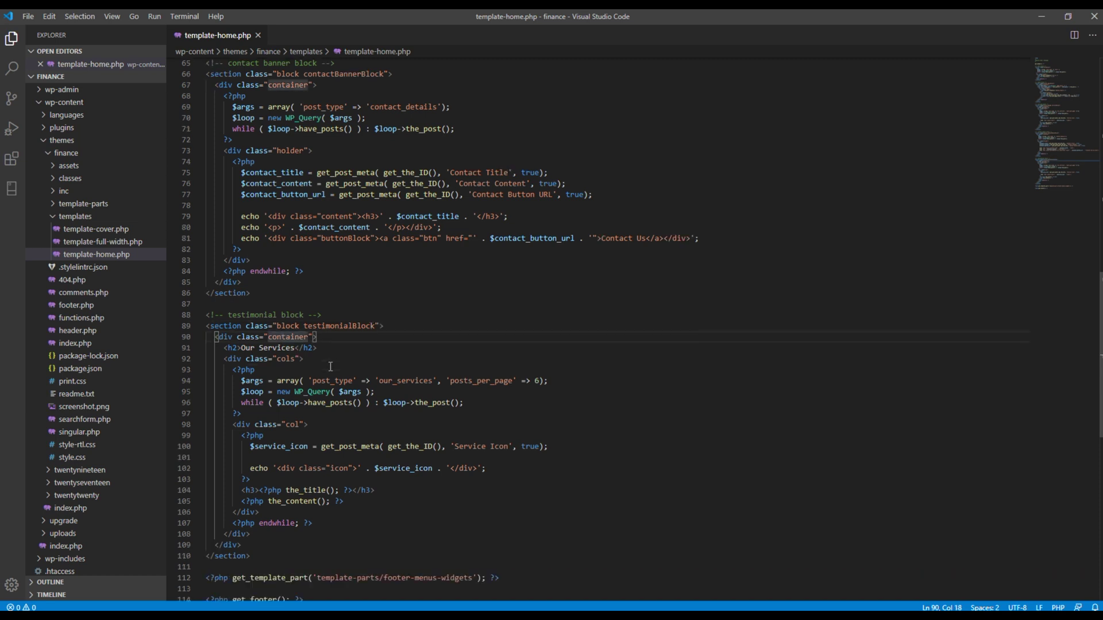
scroll(284, 362, down, 1)
drag(311, 348, 240, 348)
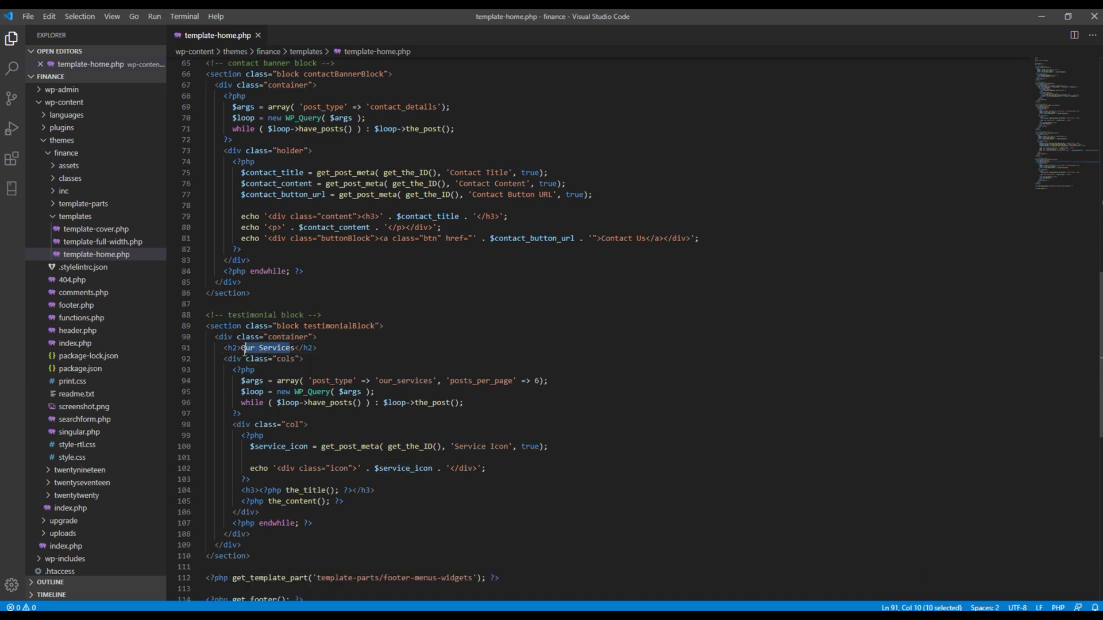
key(BackSpace)
text(Tes)
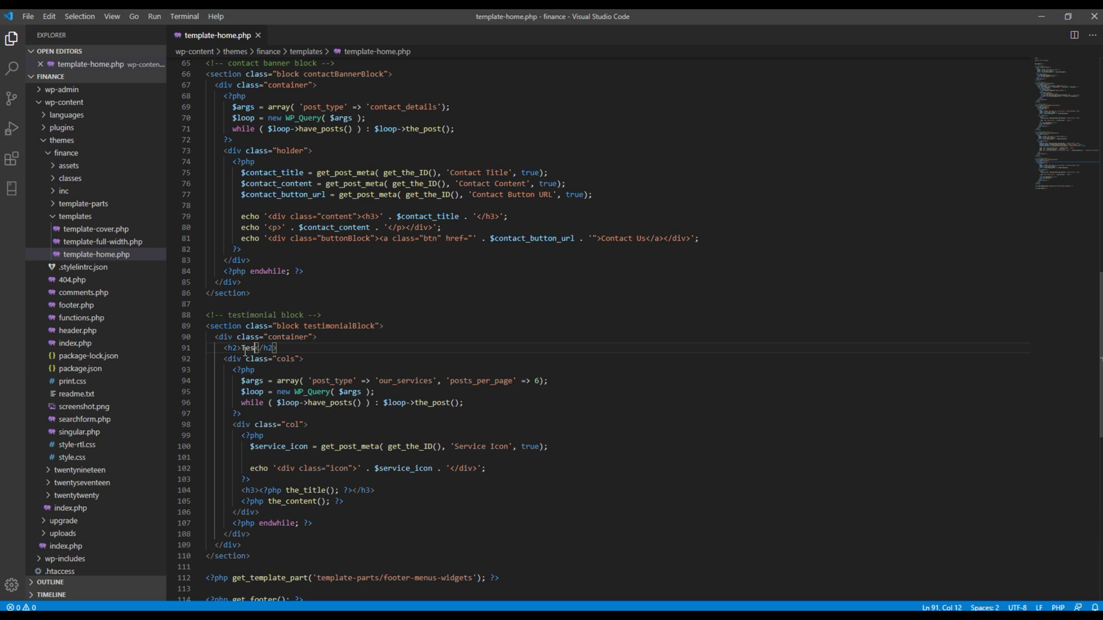
text(timon)
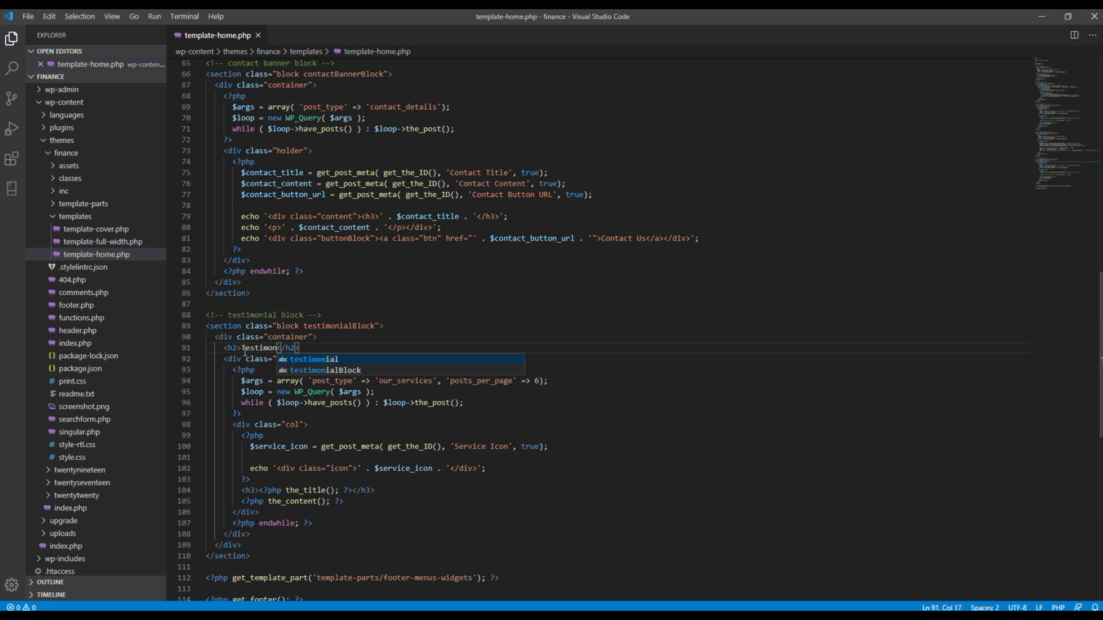
text(i)
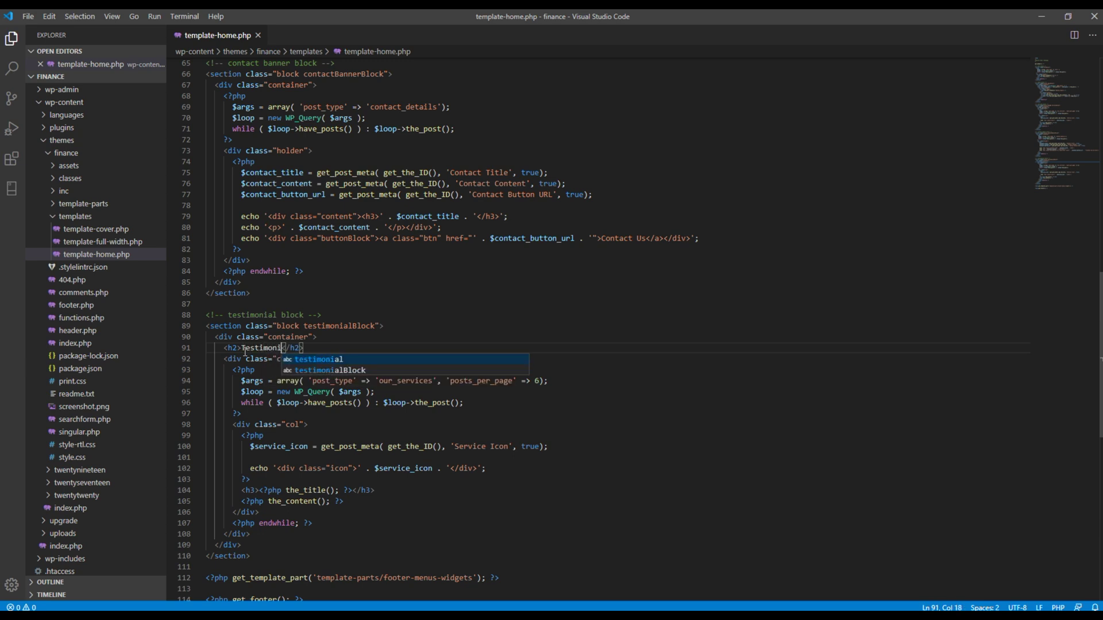
text(als)
- Remove posts_per_page from the query and set post_type to 'testimonial'
scroll(274, 349, down, 3)
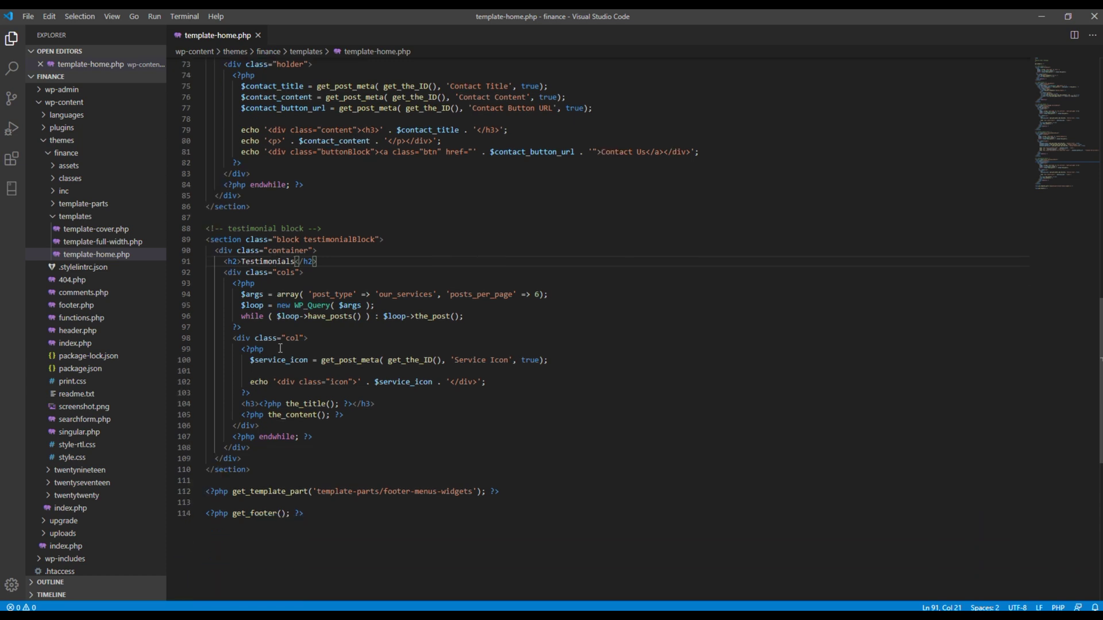
scroll(484, 262, down, 2)
drag(437, 237, 534, 236)
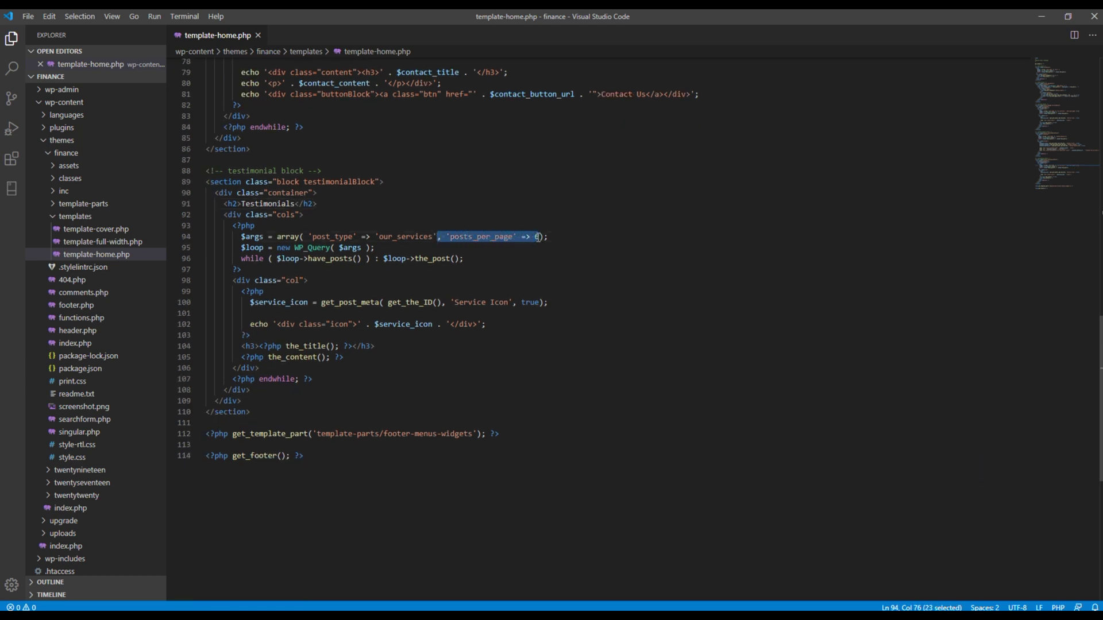
key(BackSpace)
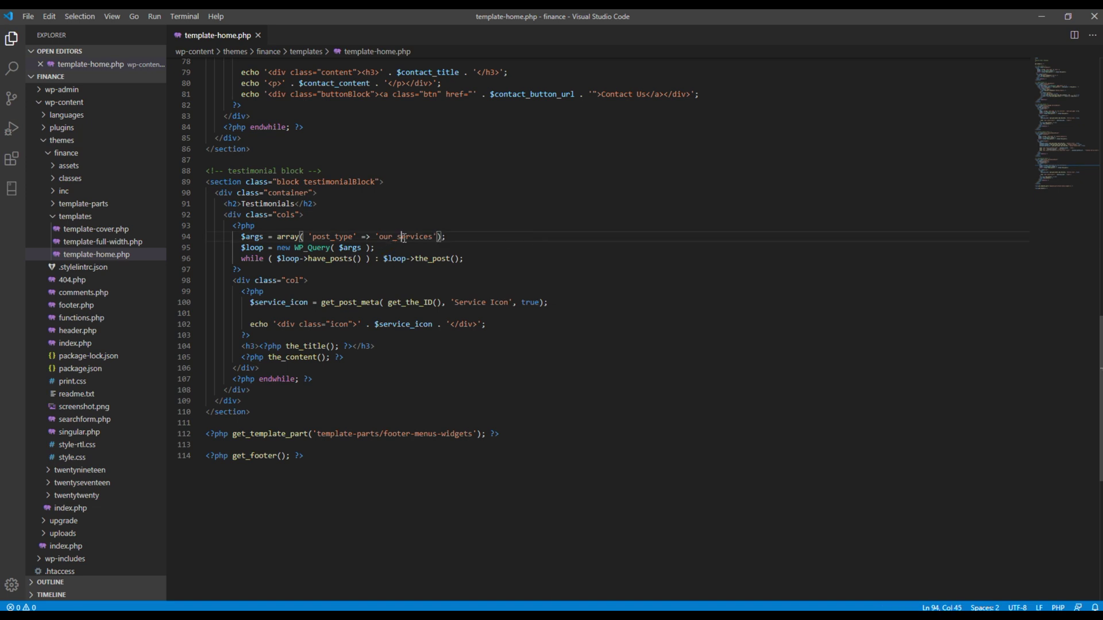
double_click(403, 237)
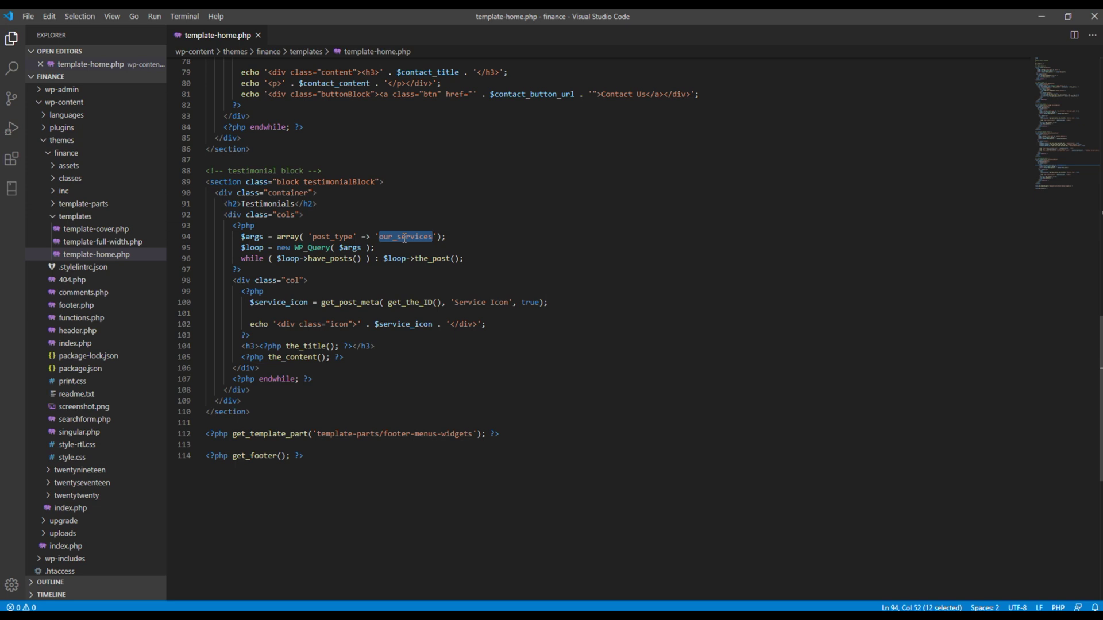
key(BackSpace)
text(testimo)
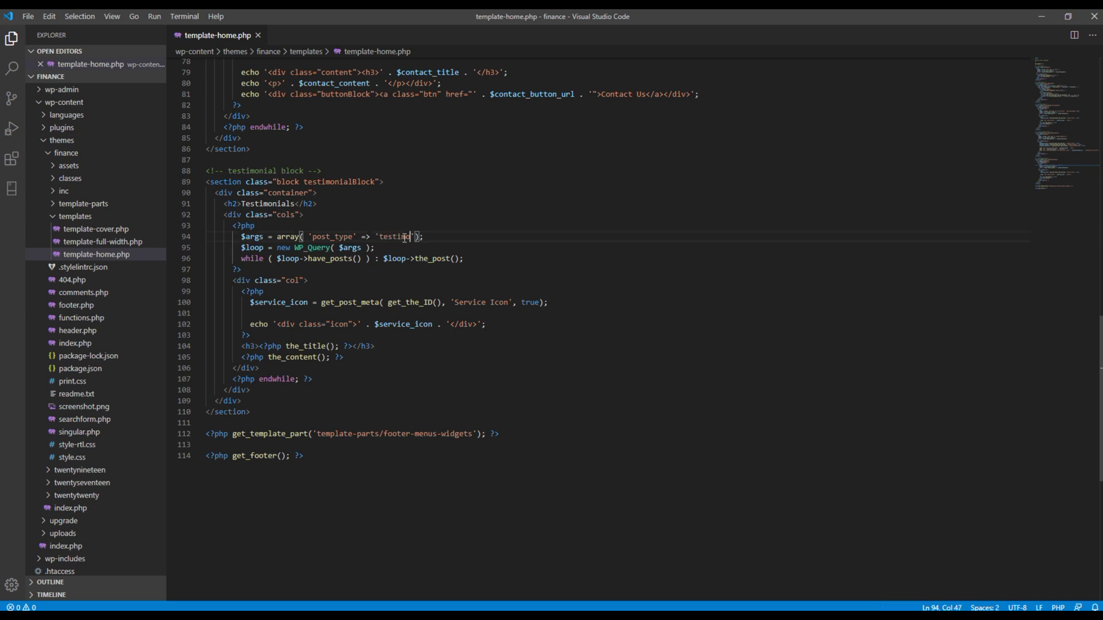
text(nial)
- Rename the wrapper classes cols to testimonialHolder and col to holder
scroll(373, 267, down, 3)
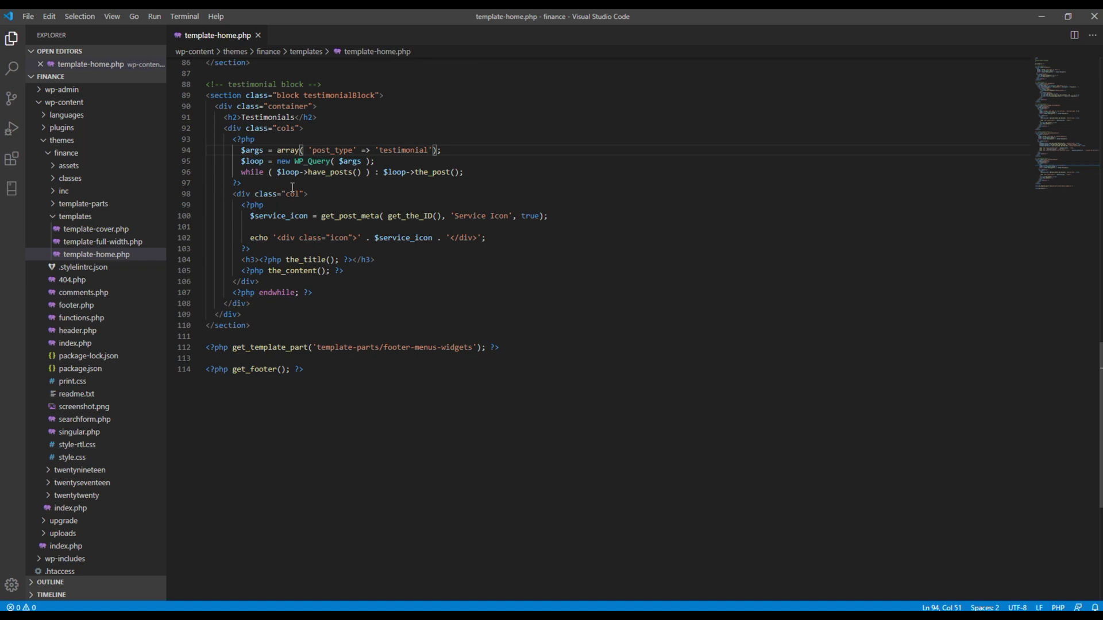
double_click(287, 130)
scroll(287, 130, up, 2)
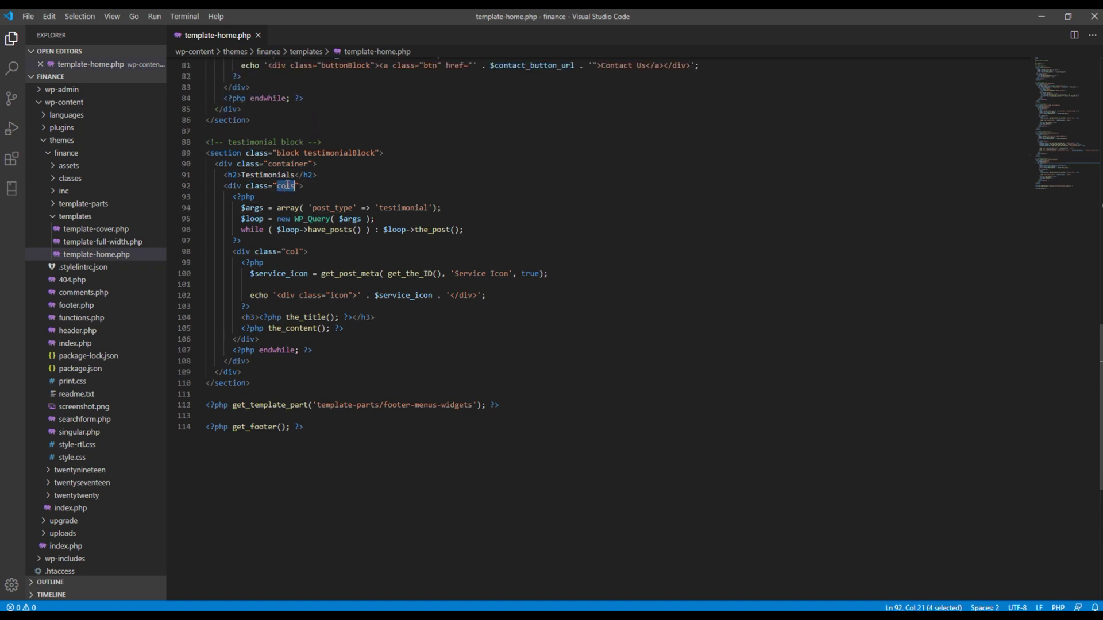
text(test)
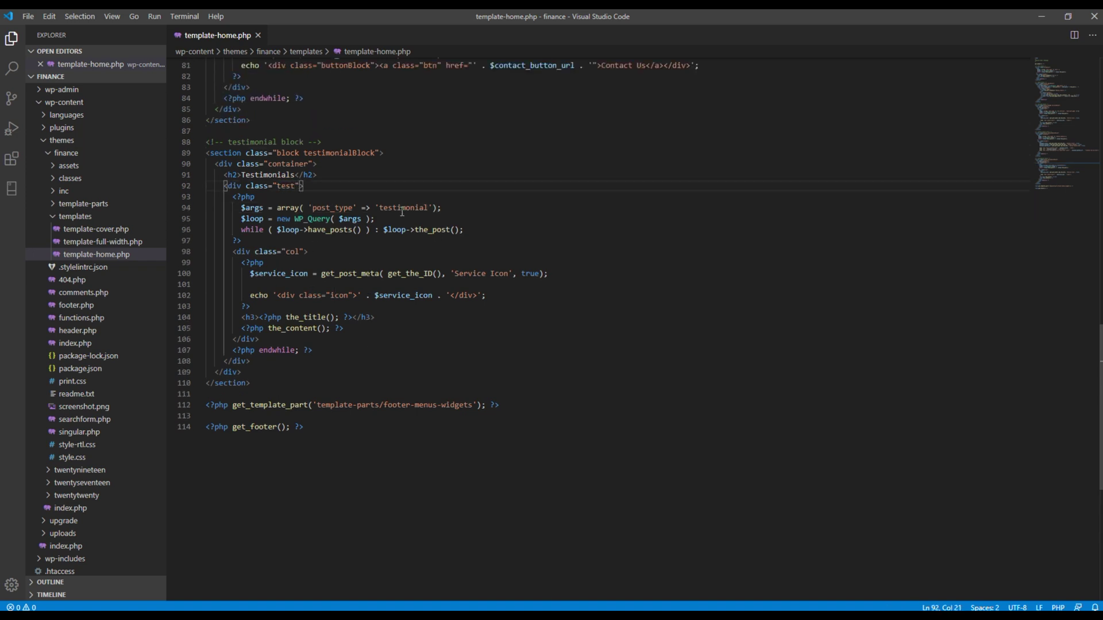
text(imonials)
key(BackSpace)
text(Holder)
double_click(292, 252)
text(holder)
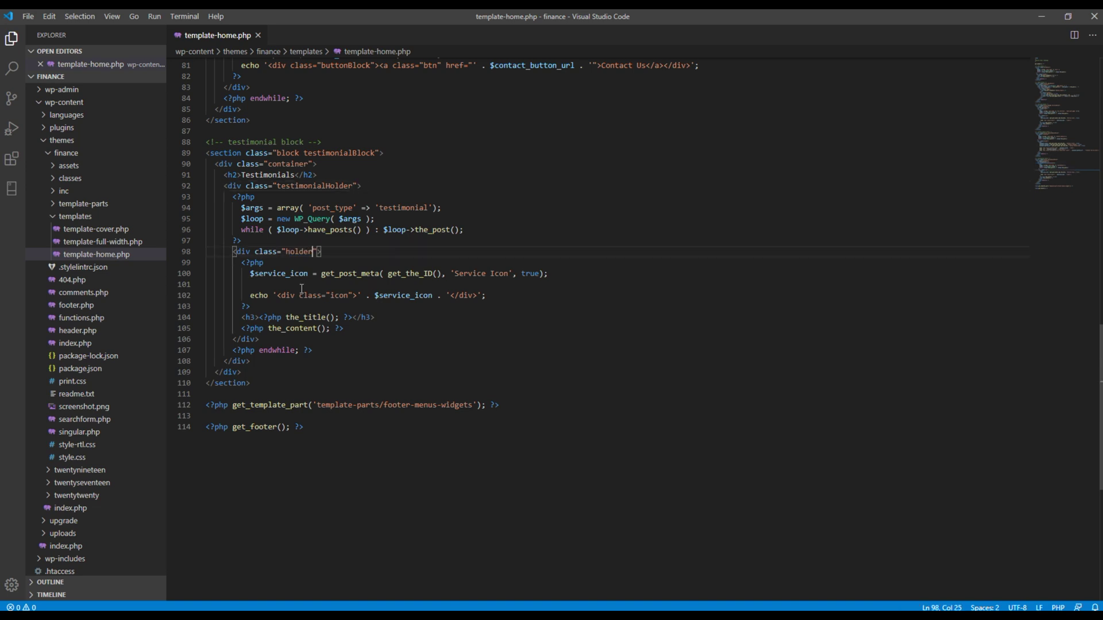
click(302, 289)
scroll(308, 312, down, 1)
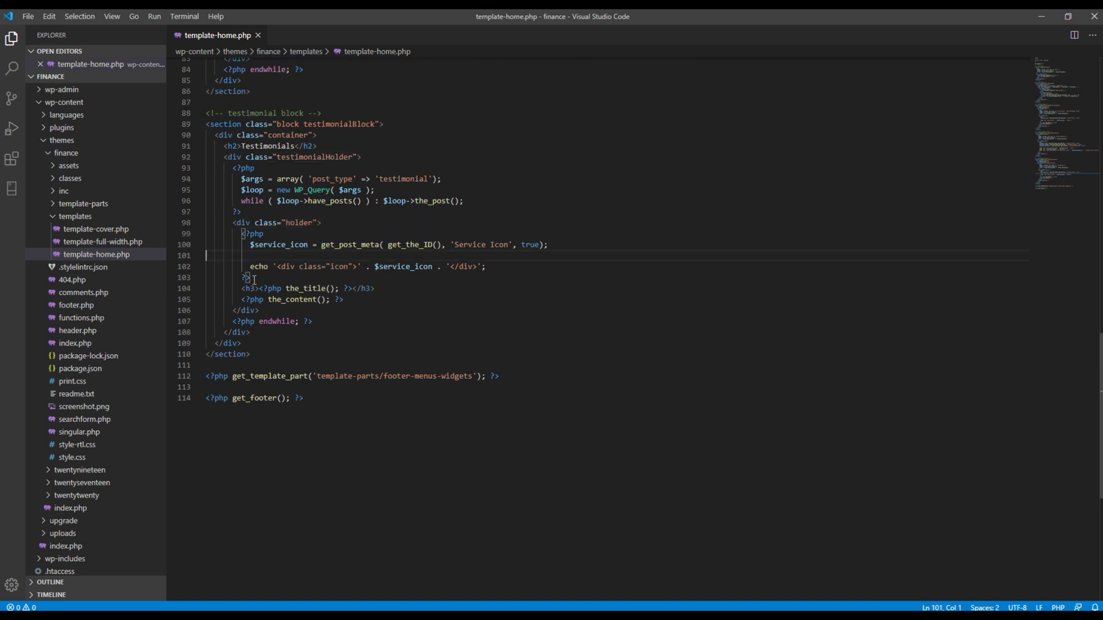
key(alt+Tab)
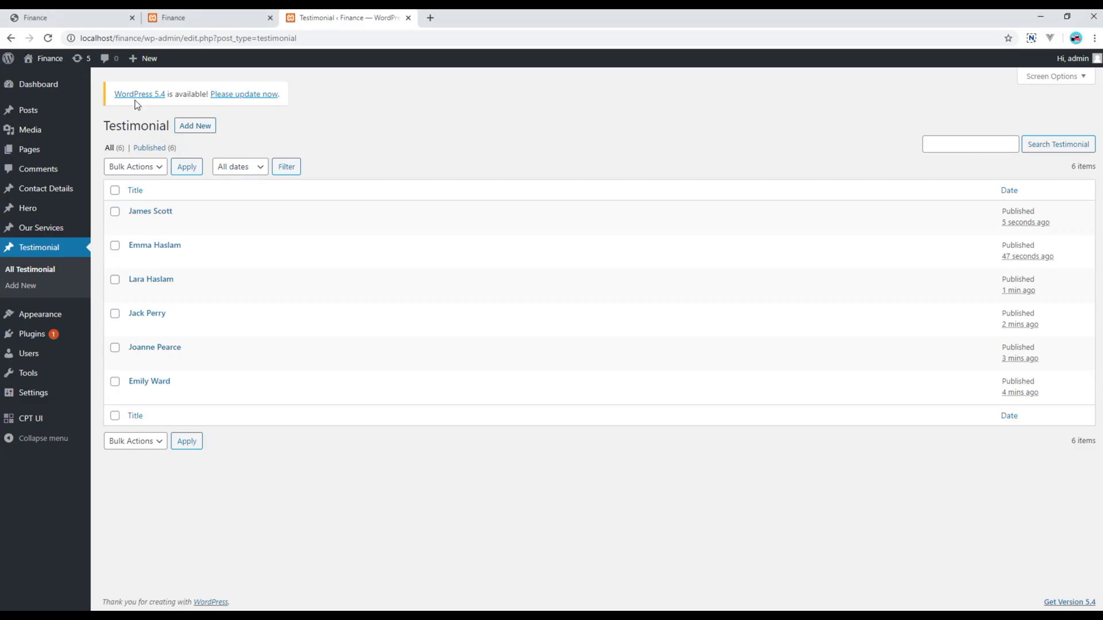
click(82, 19)
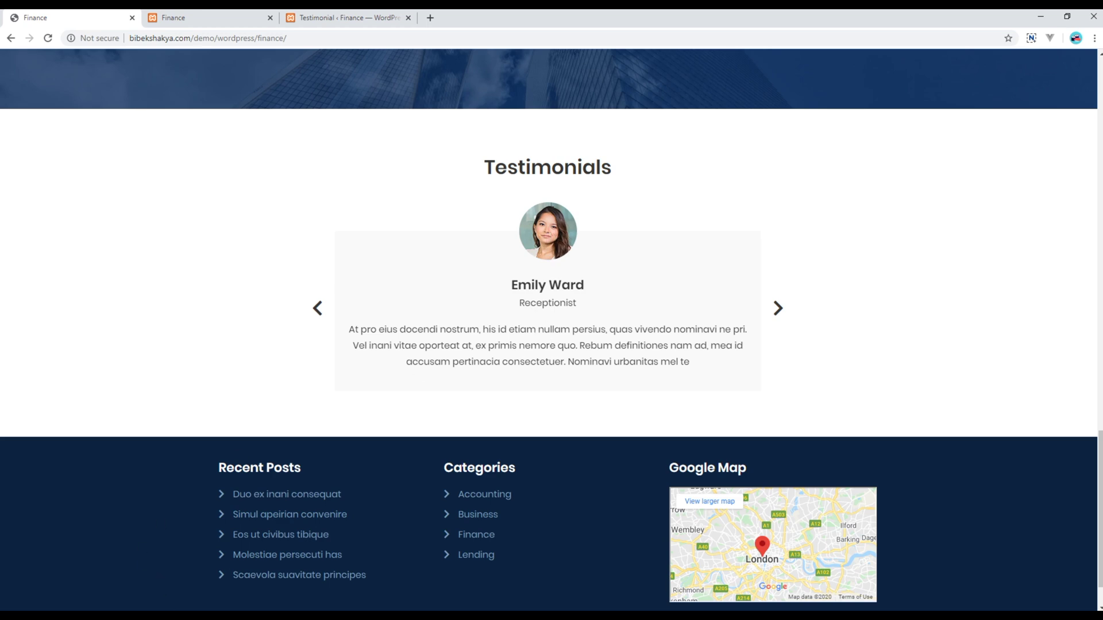
key(alt+Tab)
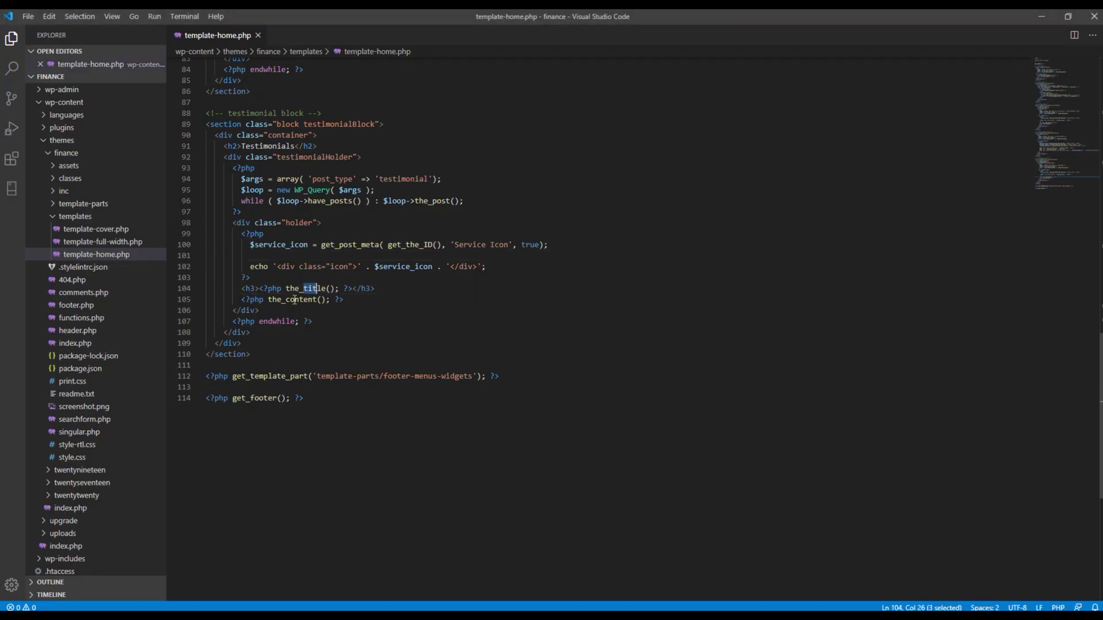
drag(290, 300, 298, 299)
- Add <?php the_post_thumbnail('full'); ?> on a new line after the_content()
click(349, 301)
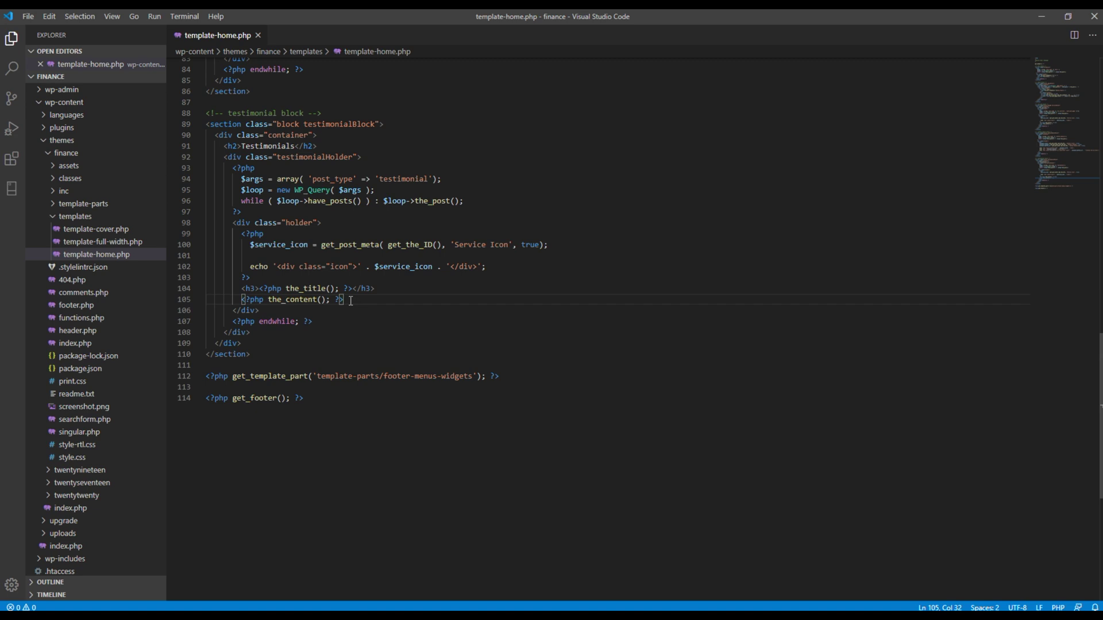
key(Return)
scroll(359, 308, up, 2)
scroll(371, 316, up, 4)
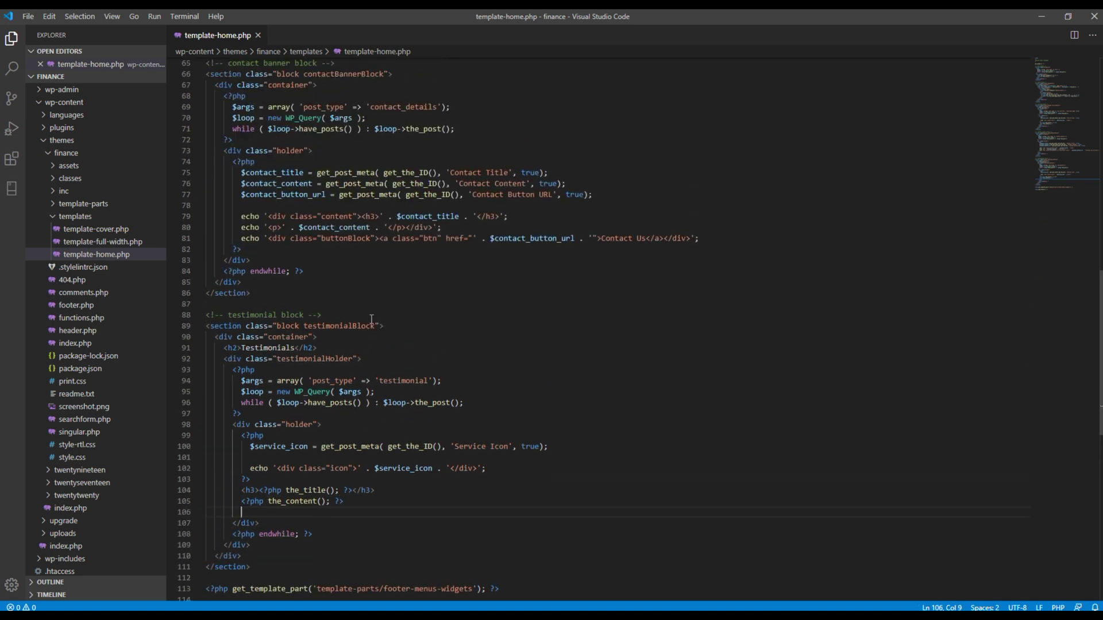
text(<)
key(Escape)
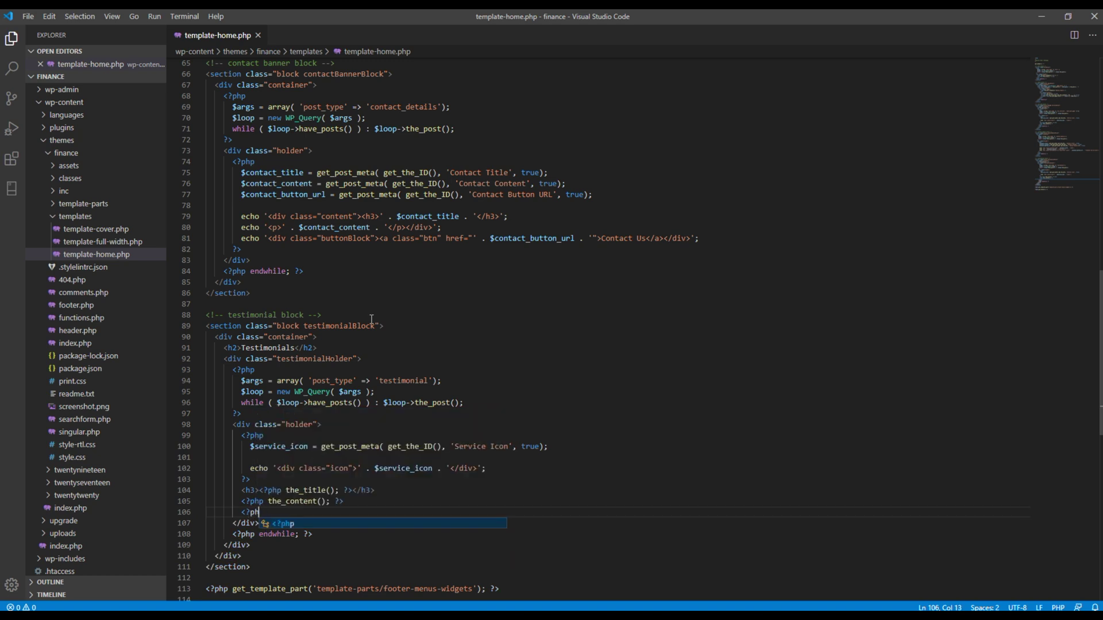
text(?php ?>)
key(BackSpace)
key(Left)
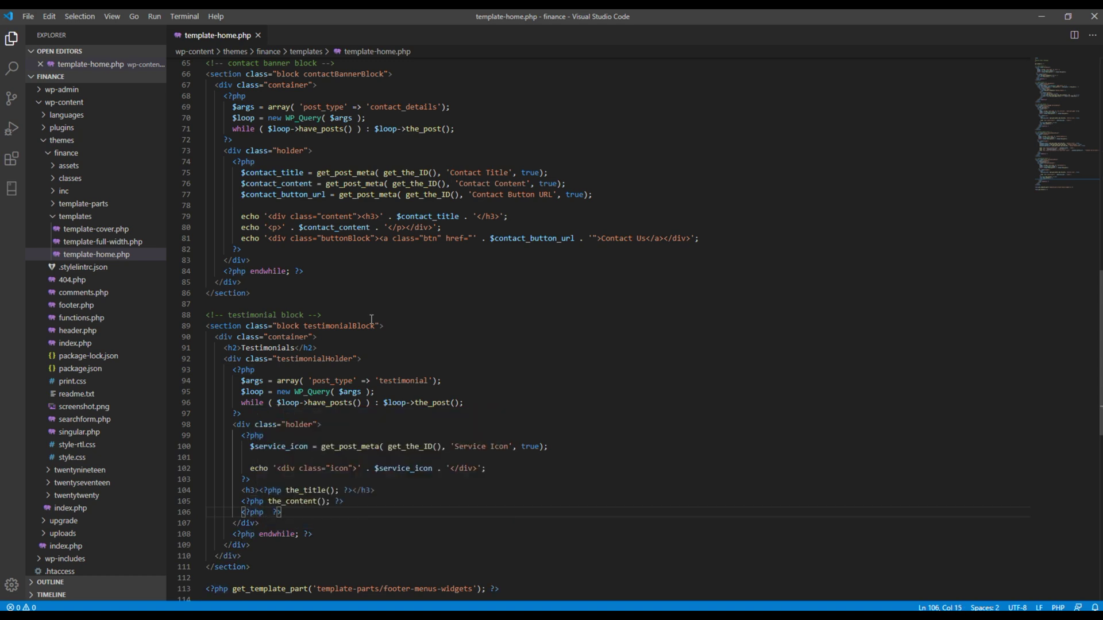
text(the_post_)
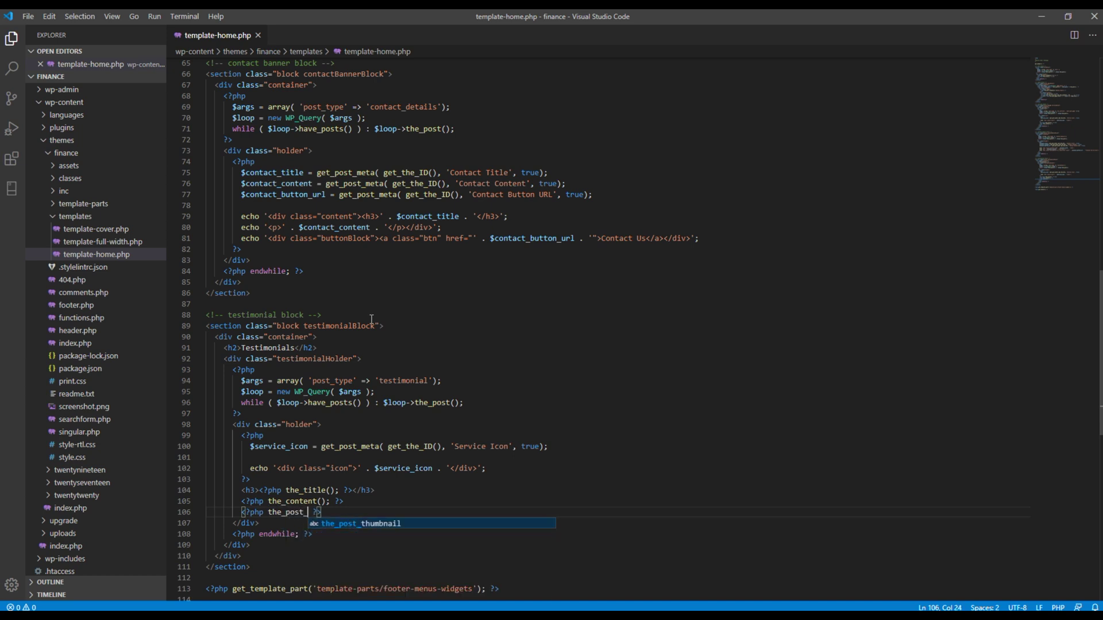
text(thumbnail)
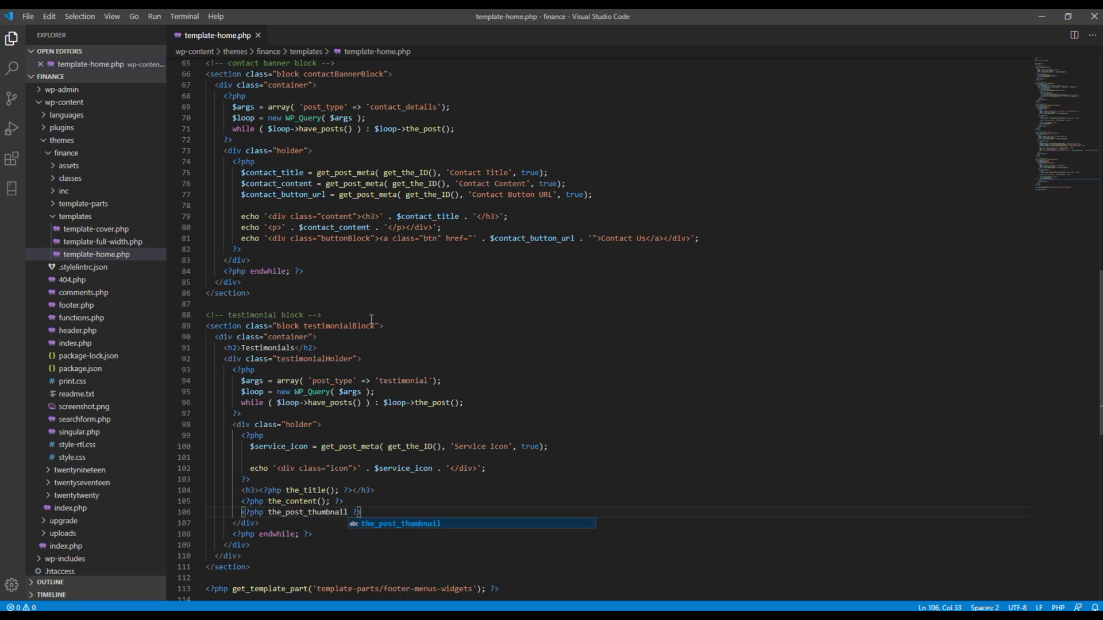
text(();)
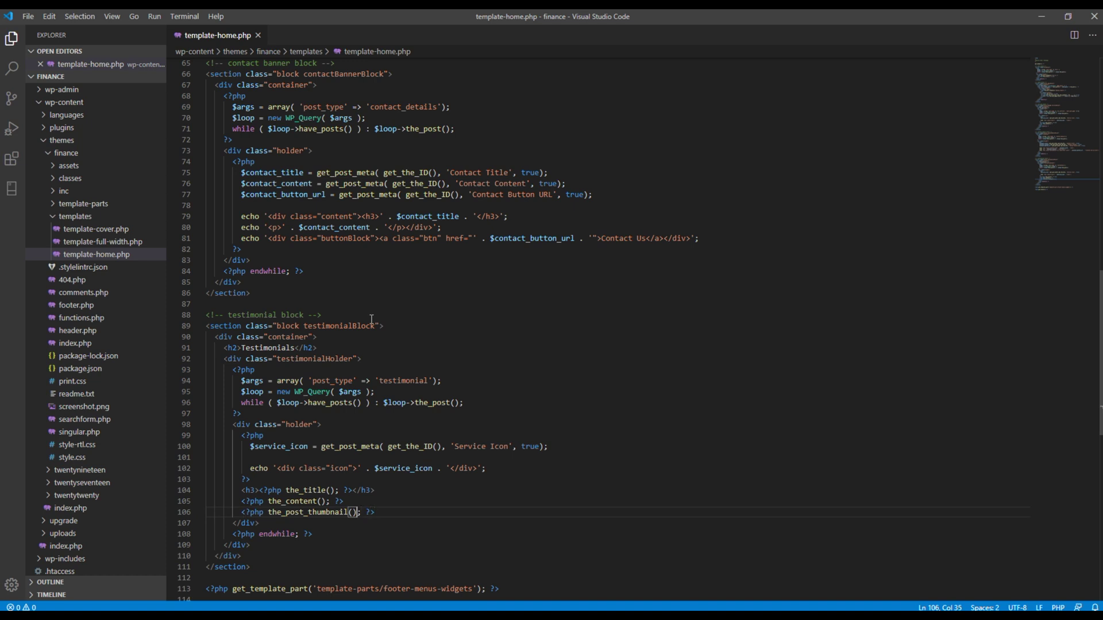
text('full)
- Put the caret in the $service_icon variable and switch to the browser
key(Up)
key(Up)
scroll(438, 482, down, 5)
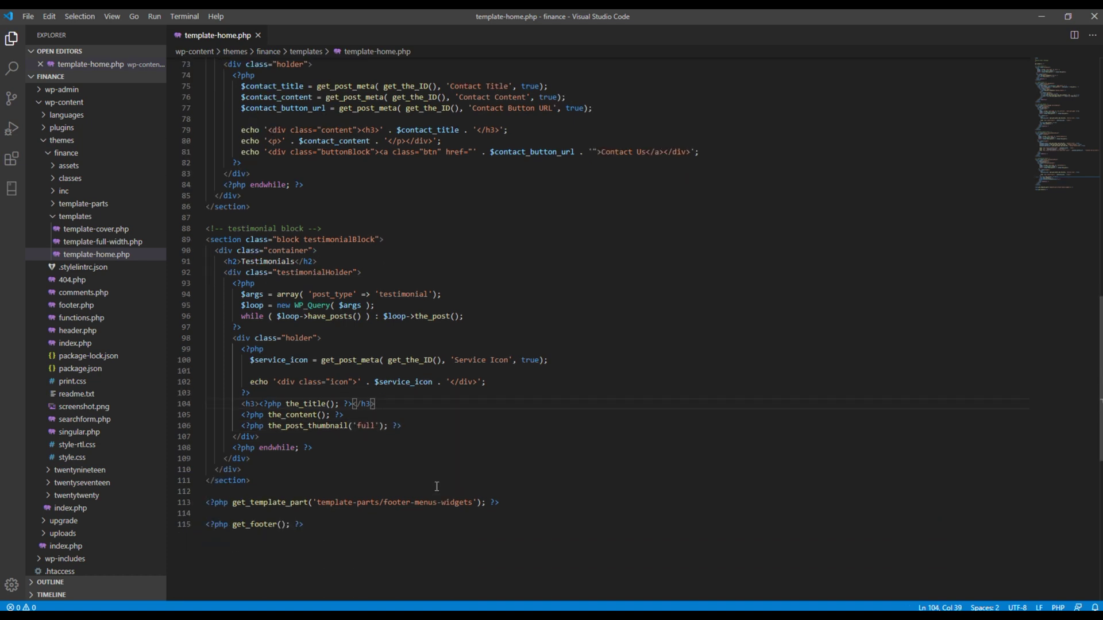
click(432, 324)
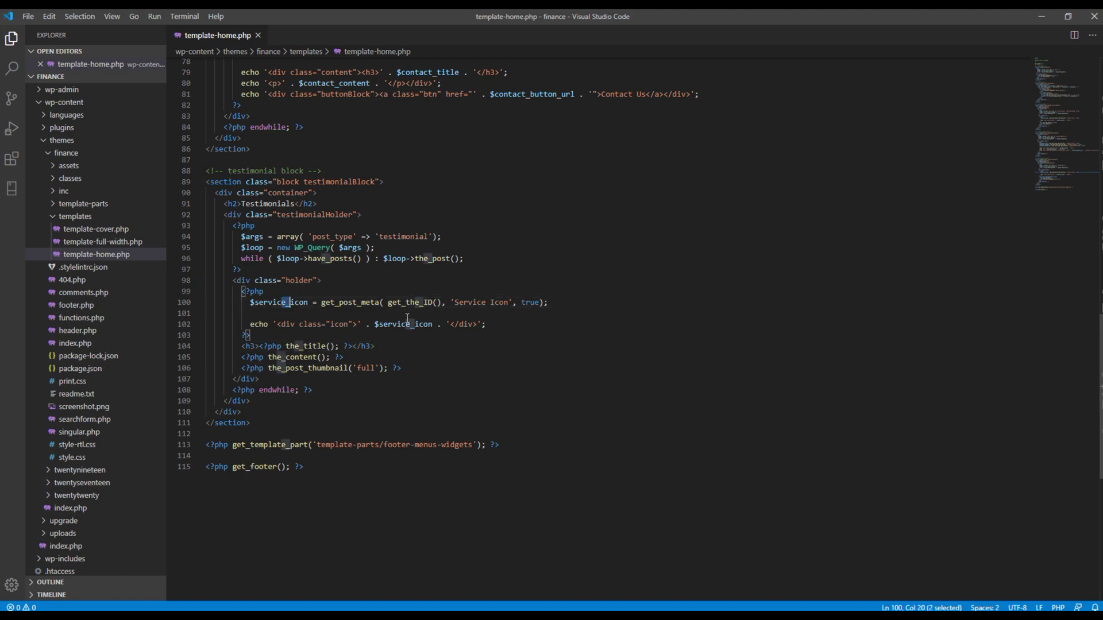
key(alt+Tab)
click(333, 18)
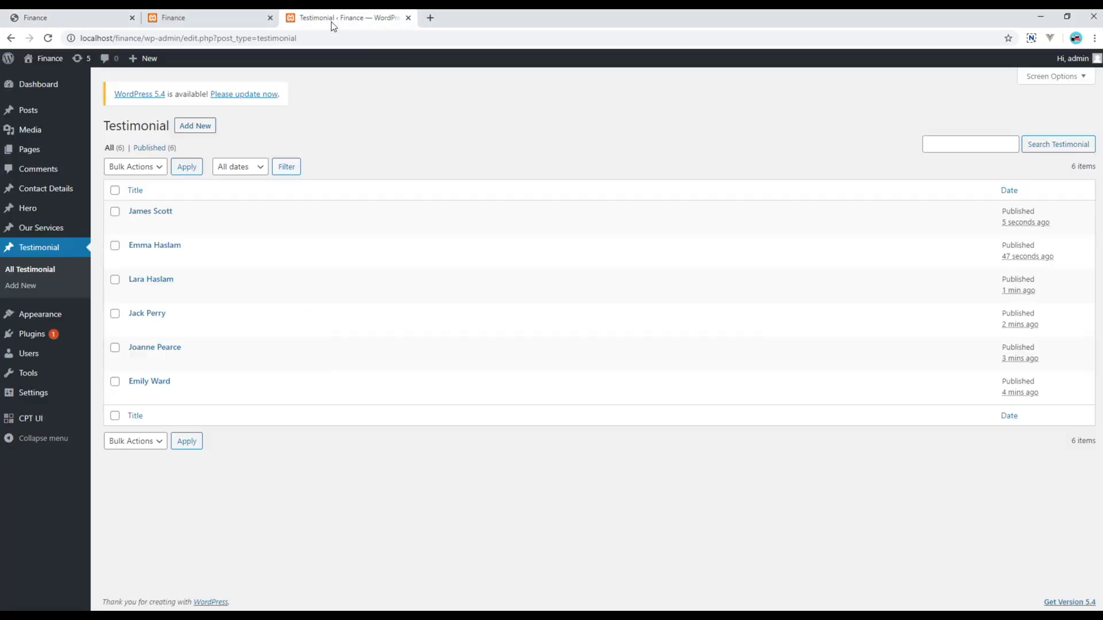
click(150, 211)
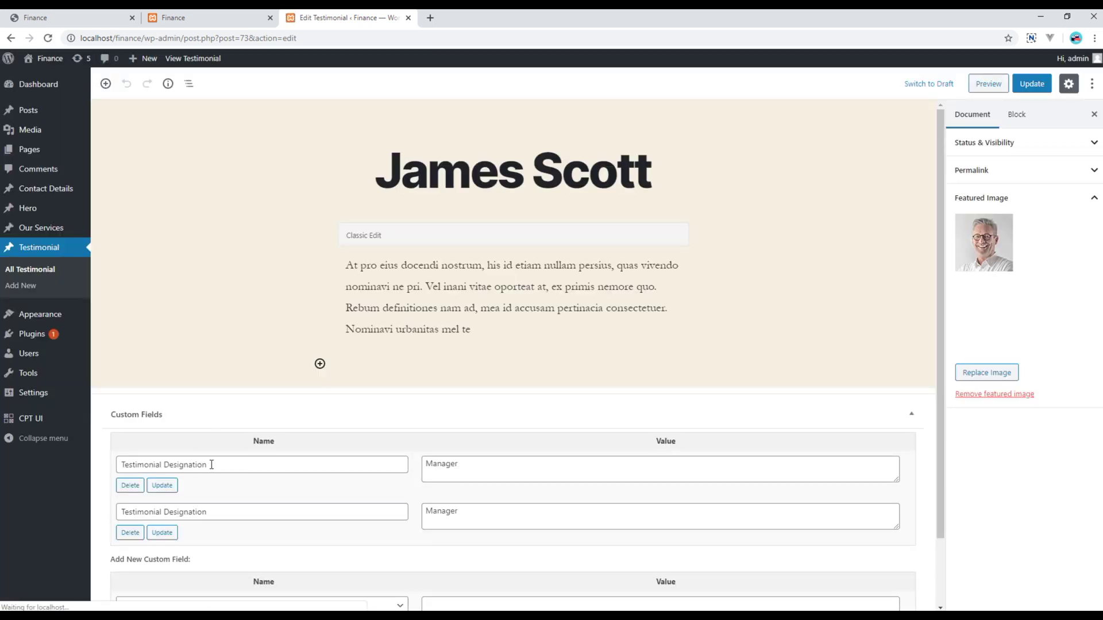
drag(212, 464, 118, 466)
key(ctrl+c)
- Change the line-100 meta key to Testimonial Designation and rename its variable to $testimonial_designation
key(alt+Tab)
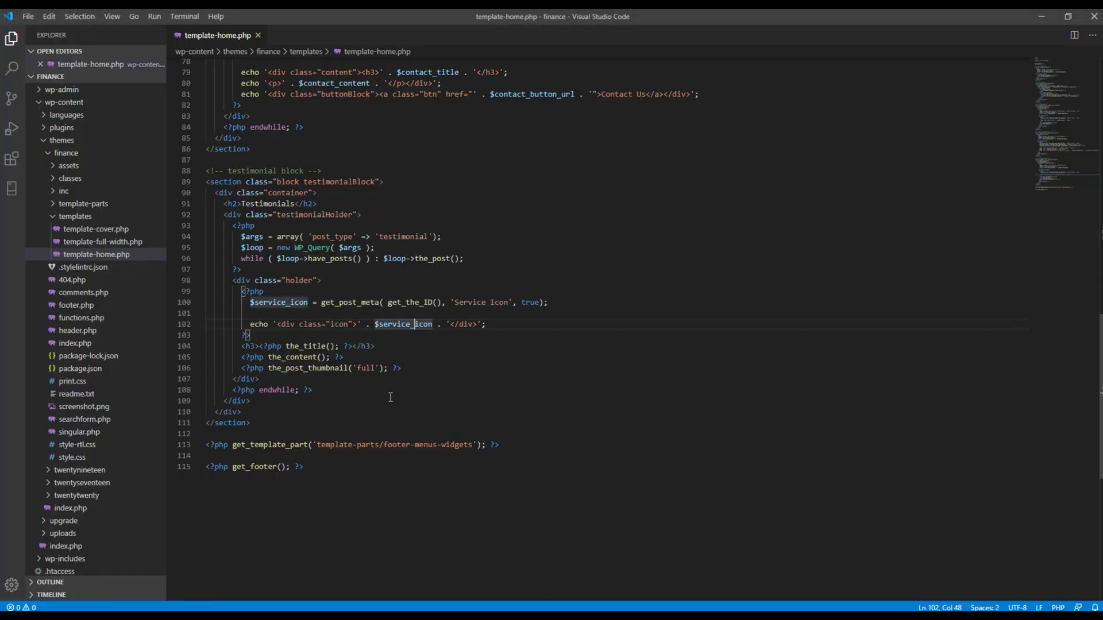
drag(454, 303, 508, 302)
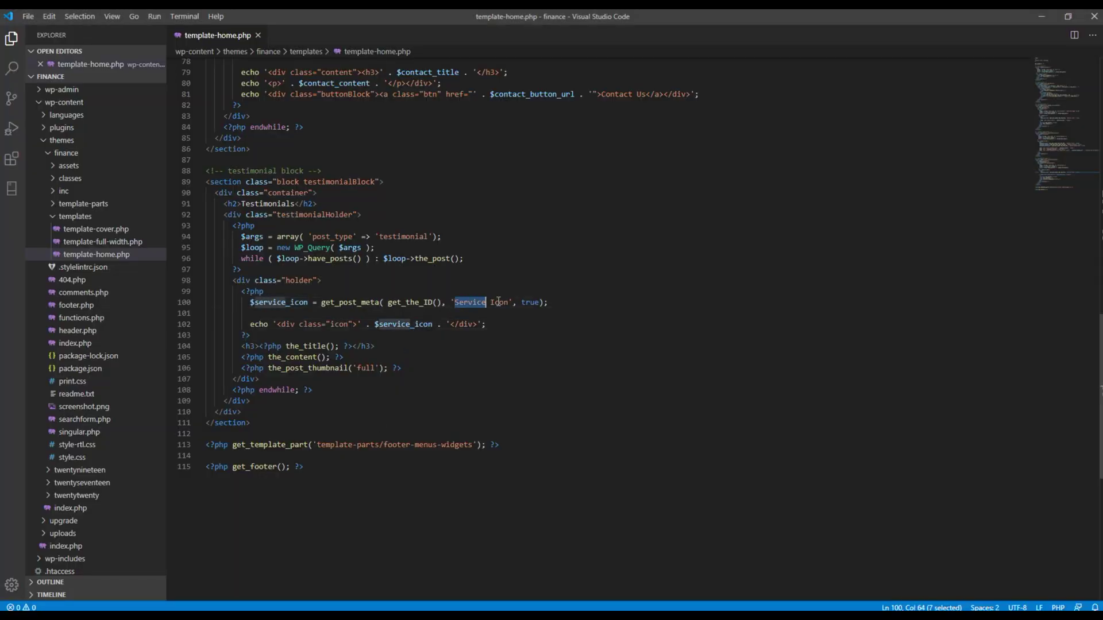
key(ctrl+v)
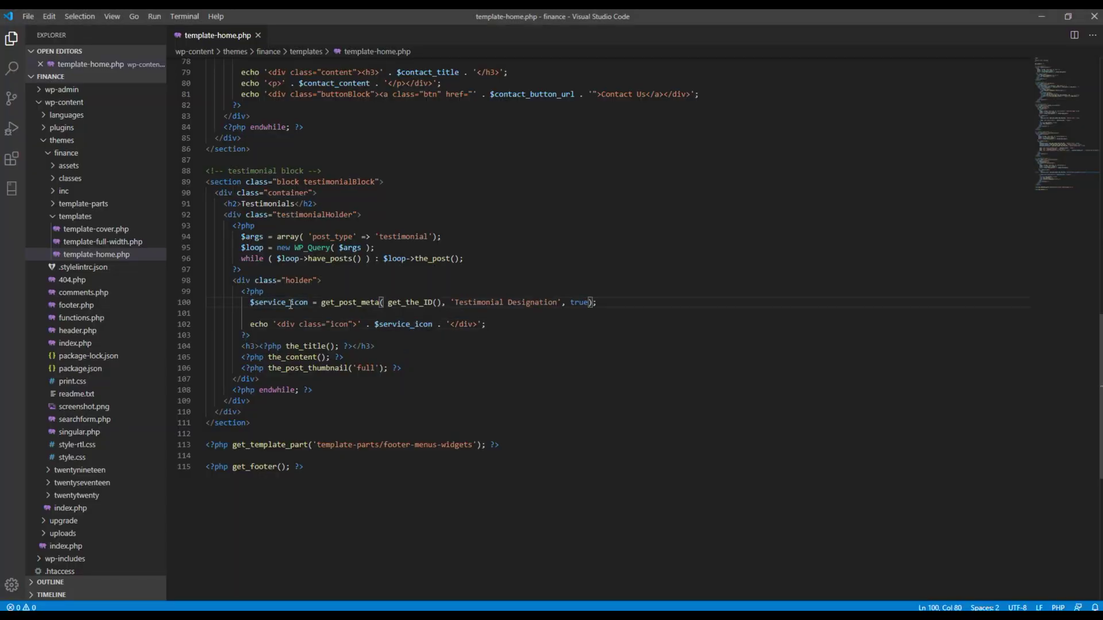
double_click(281, 302)
text(testimonial)
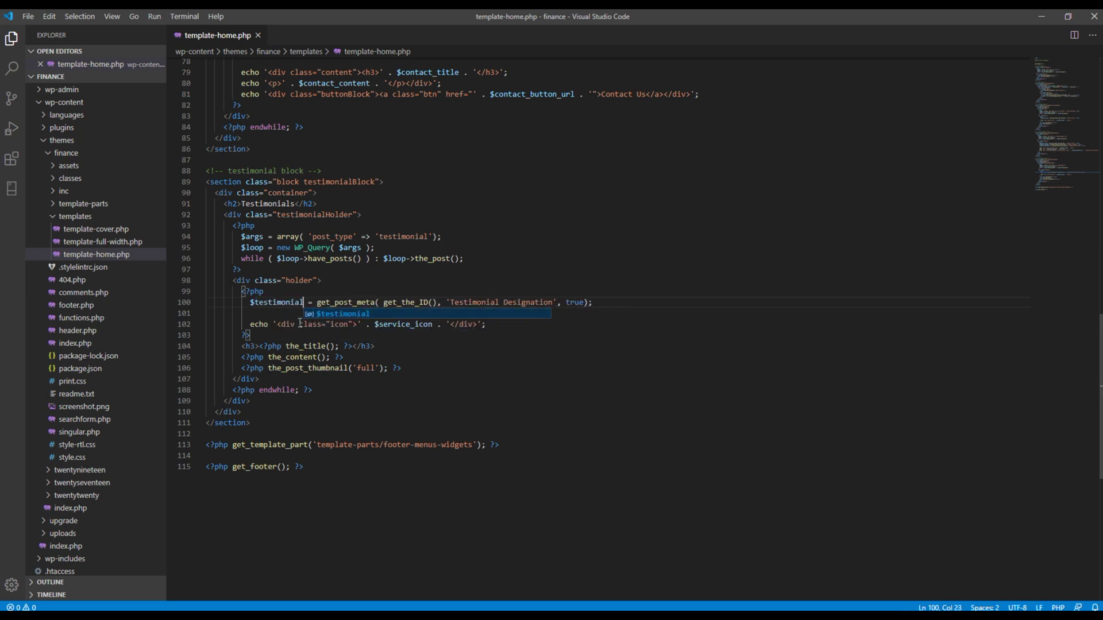
text(_designa)
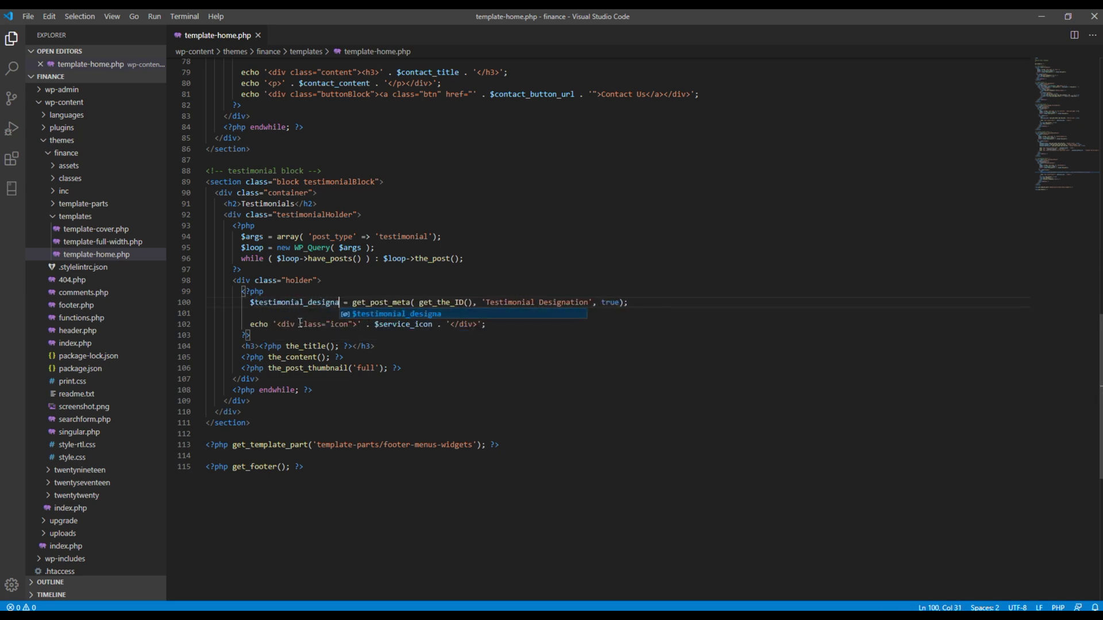
text(tion)
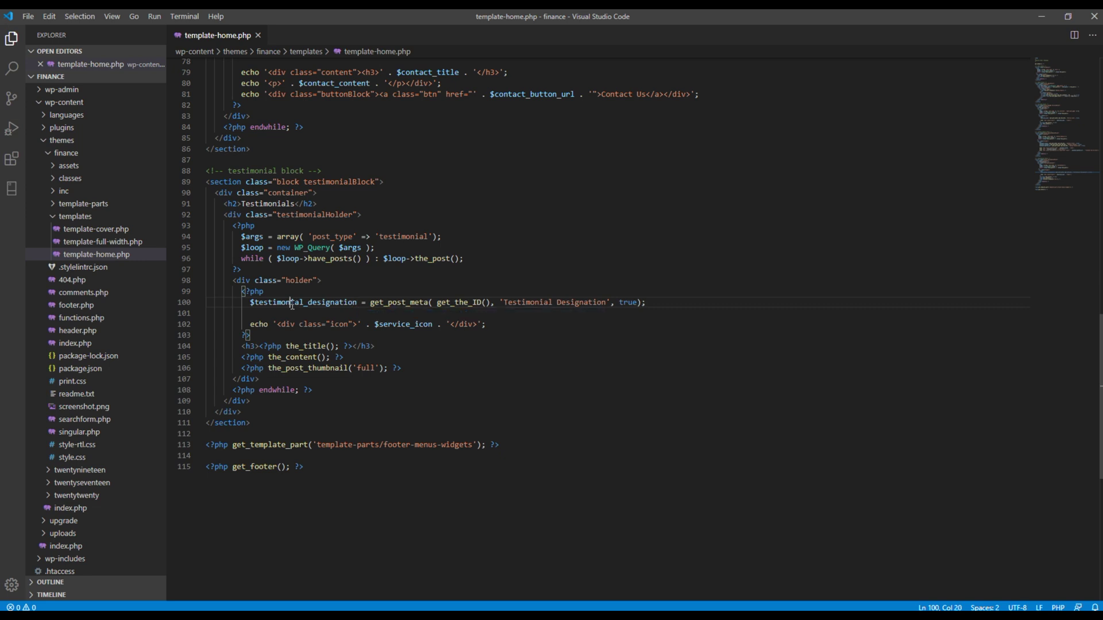
- Echo $testimonial_designation instead of $service_icon on the output line
double_click(291, 303)
key(ctrl+c)
double_click(405, 324)
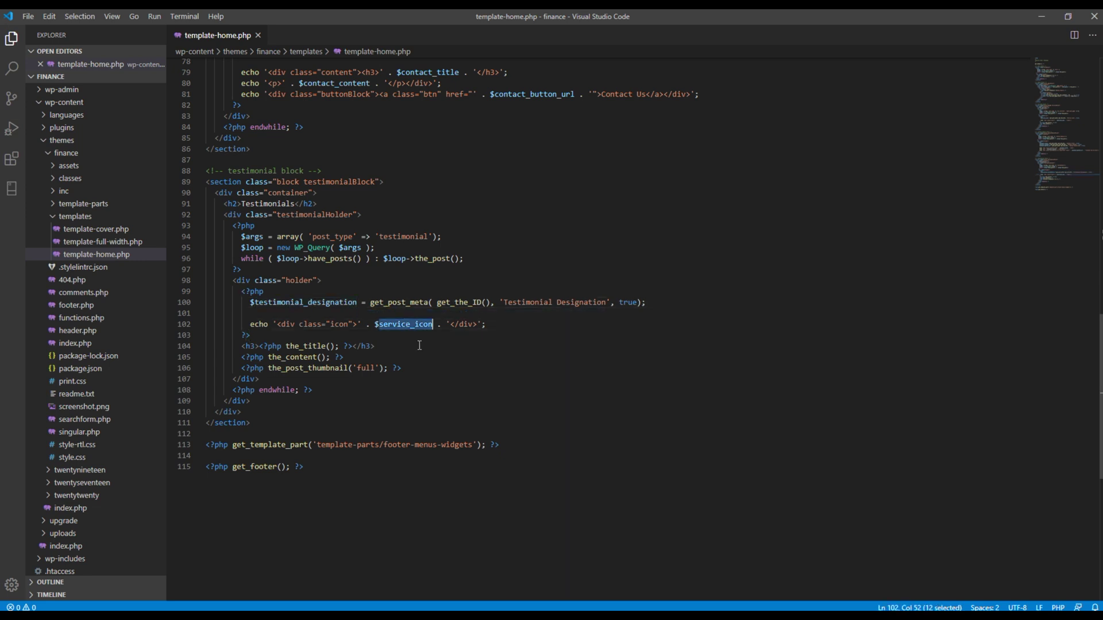
key(ctrl+v)
click(441, 368)
scroll(440, 379, up, 2)
scroll(440, 389, down, 1)
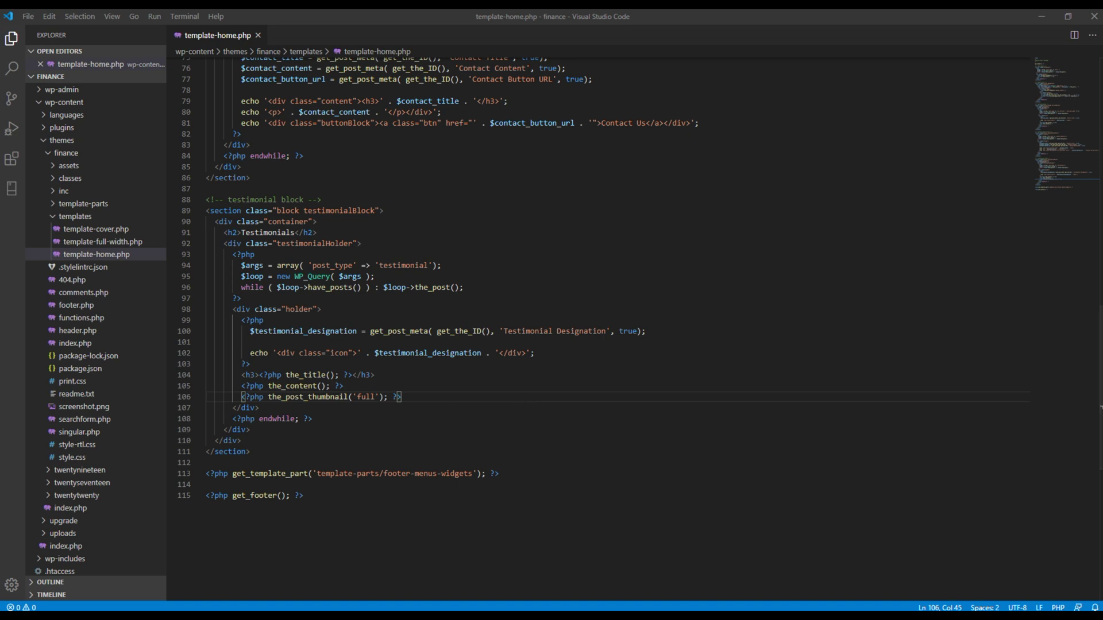
key(alt+Tab)
- Reload the local Finance homepage and scroll down to the Testimonials section
click(224, 18)
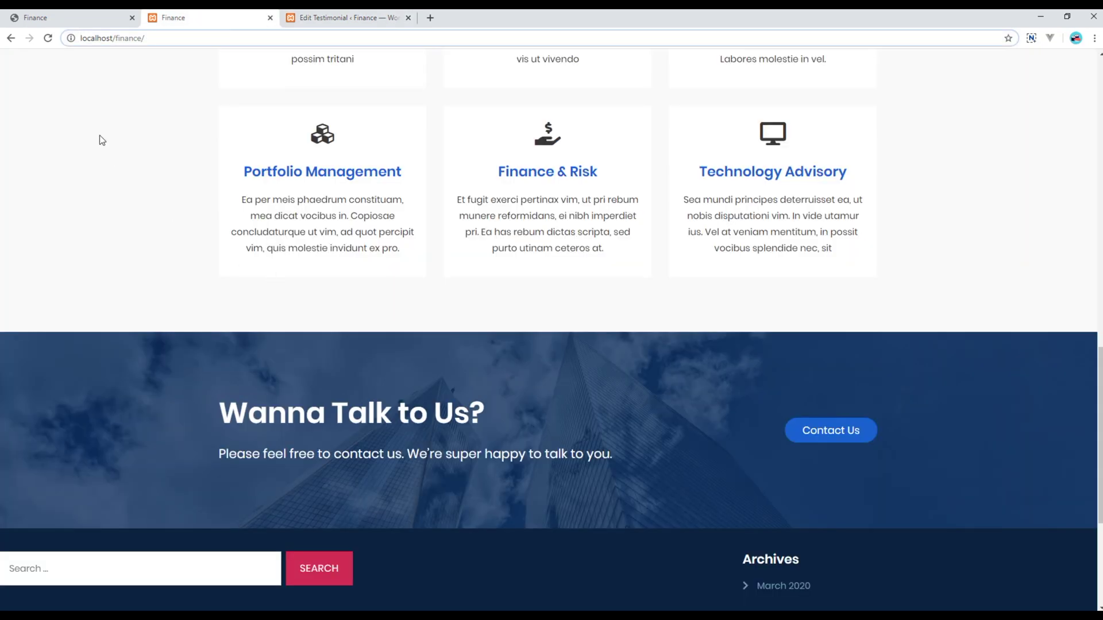
click(47, 38)
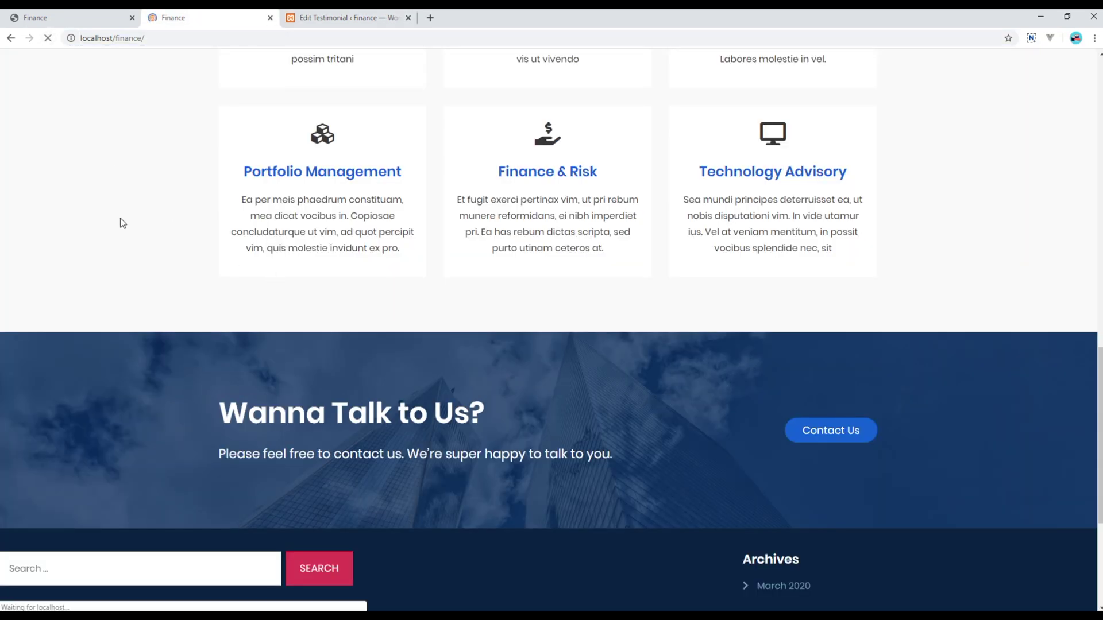
scroll(154, 325, down, 1)
scroll(154, 325, down, 8)
scroll(154, 325, down, 5)
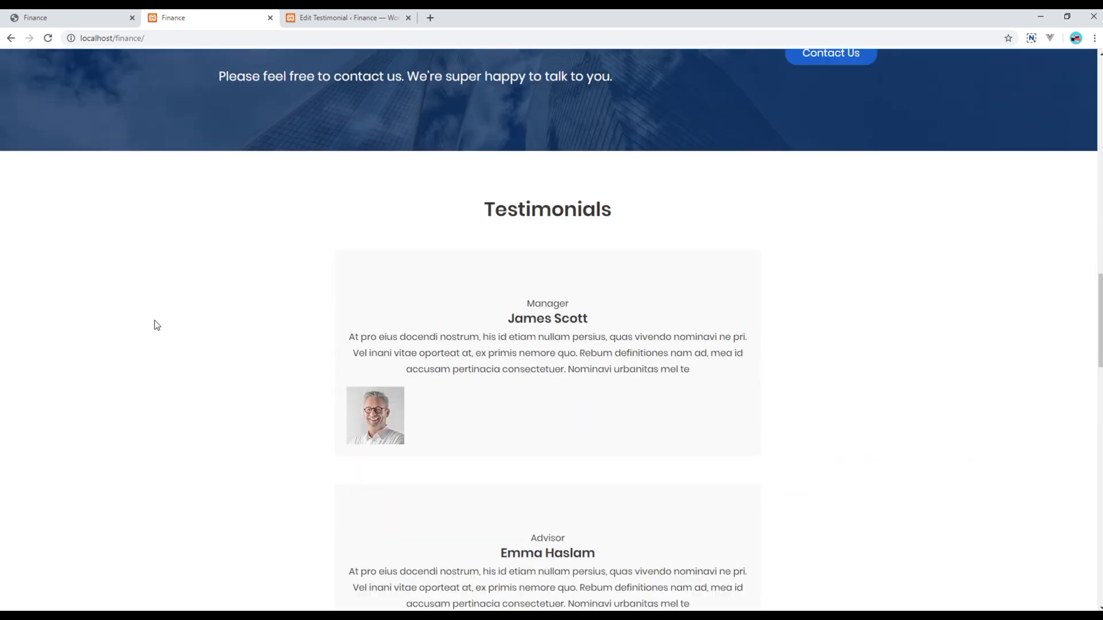
scroll(154, 326, down, 2)
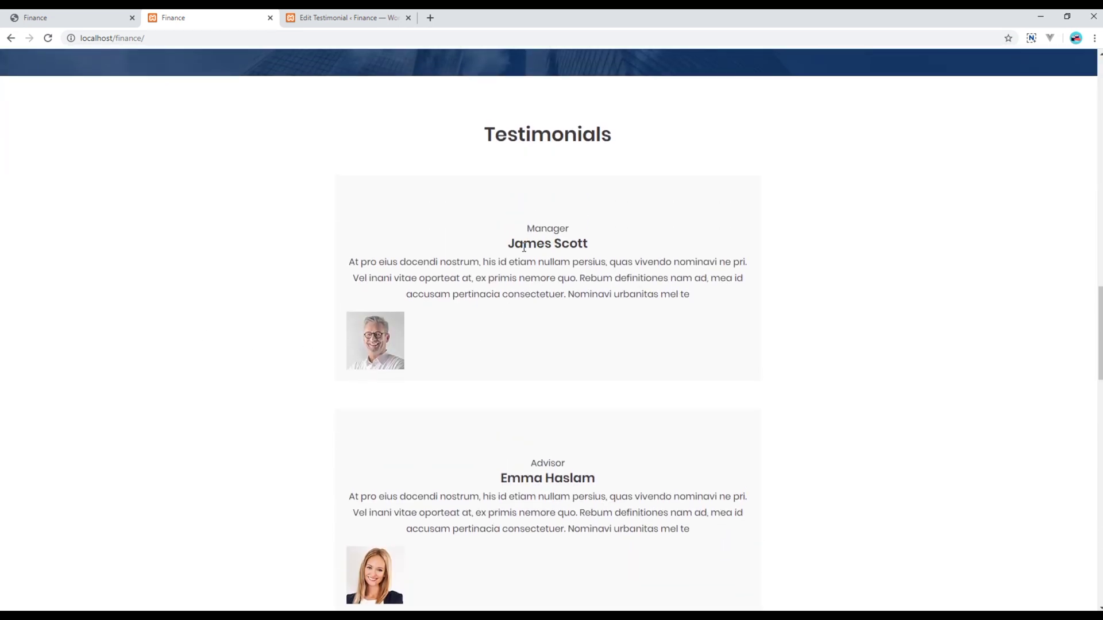
- Check the Manager designation and text on James Scott's testimonial
mouse_move(524, 245)
mouse_down()
mouse_move(560, 245)
mouse_move(526, 229)
mouse_up()
drag(491, 264, 520, 295)
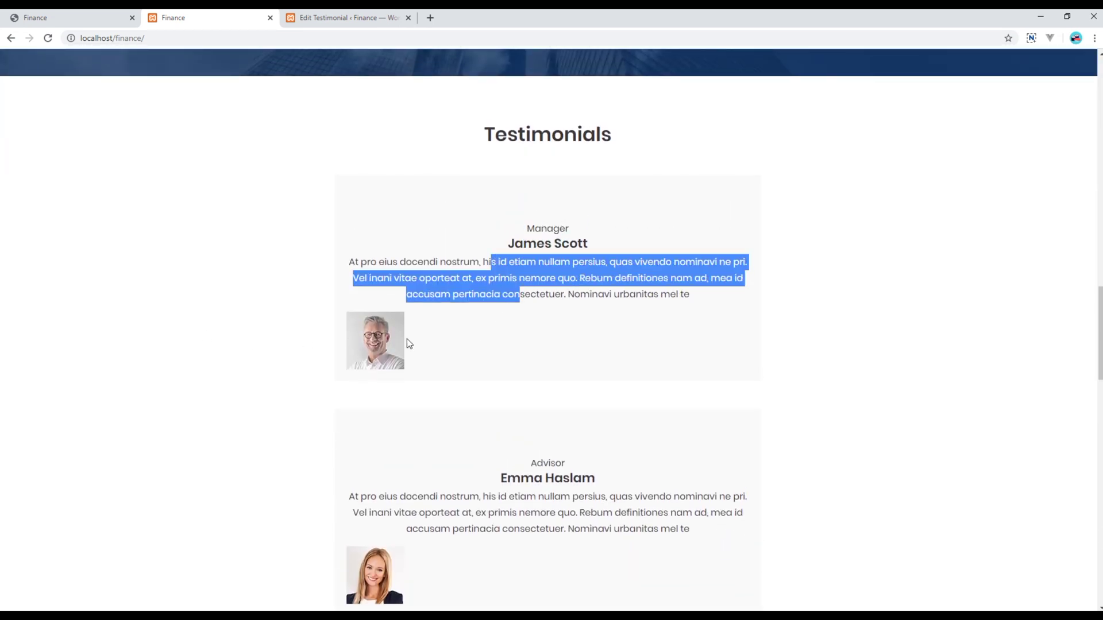
click(446, 404)
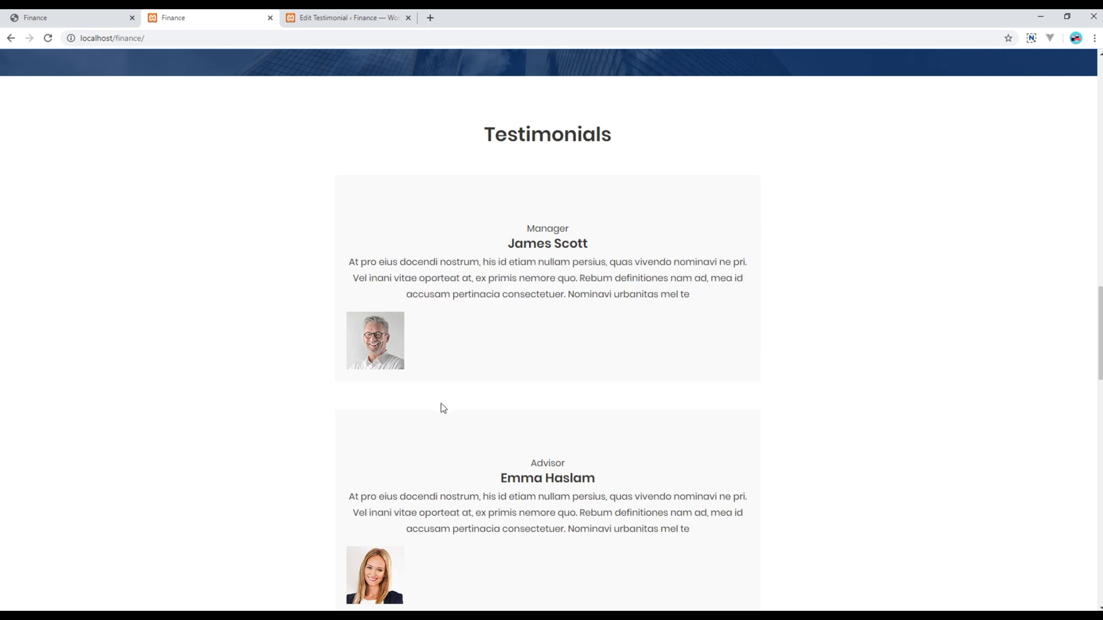
scroll(441, 408, down, 1)
scroll(440, 408, down, 3)
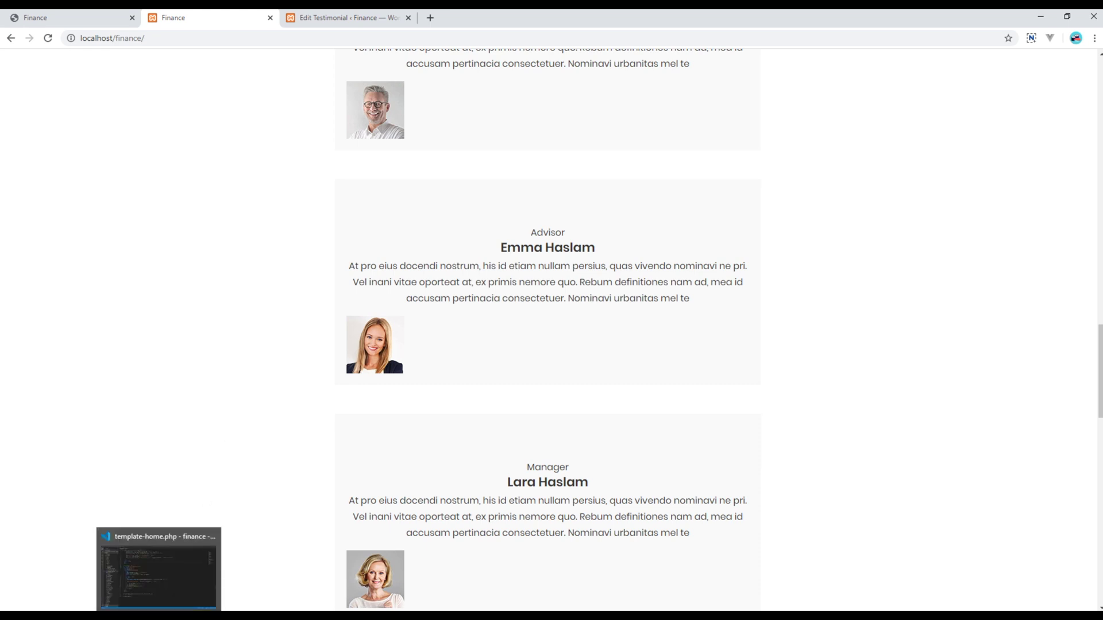
click(131, 565)
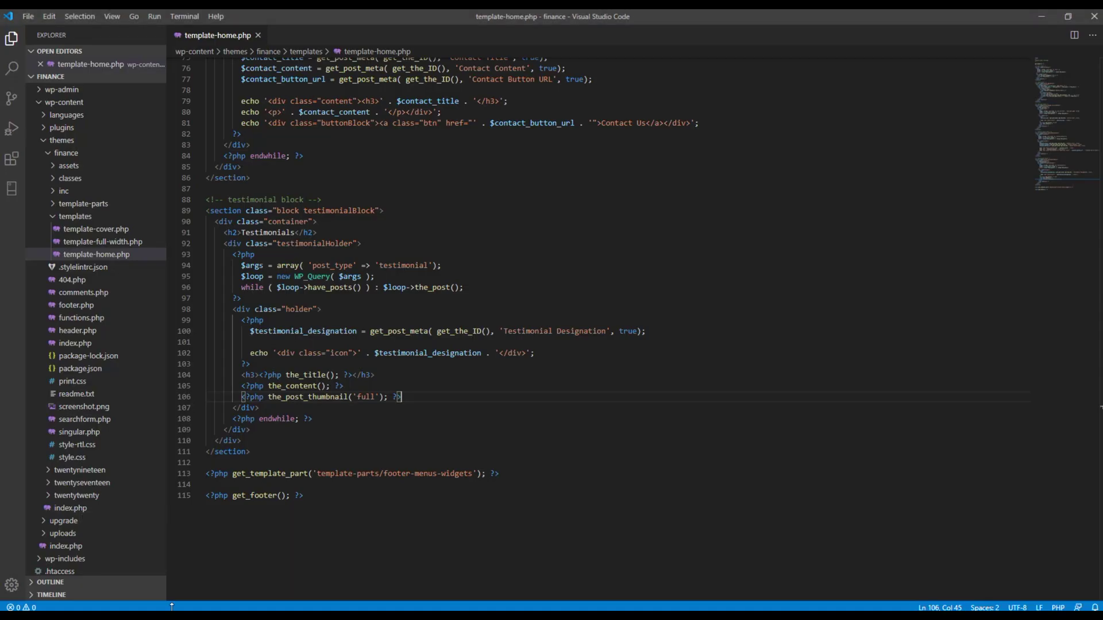
- Add a div.image at the top of the holder and move the_post_thumbnail line into it
click(325, 309)
key(Return)
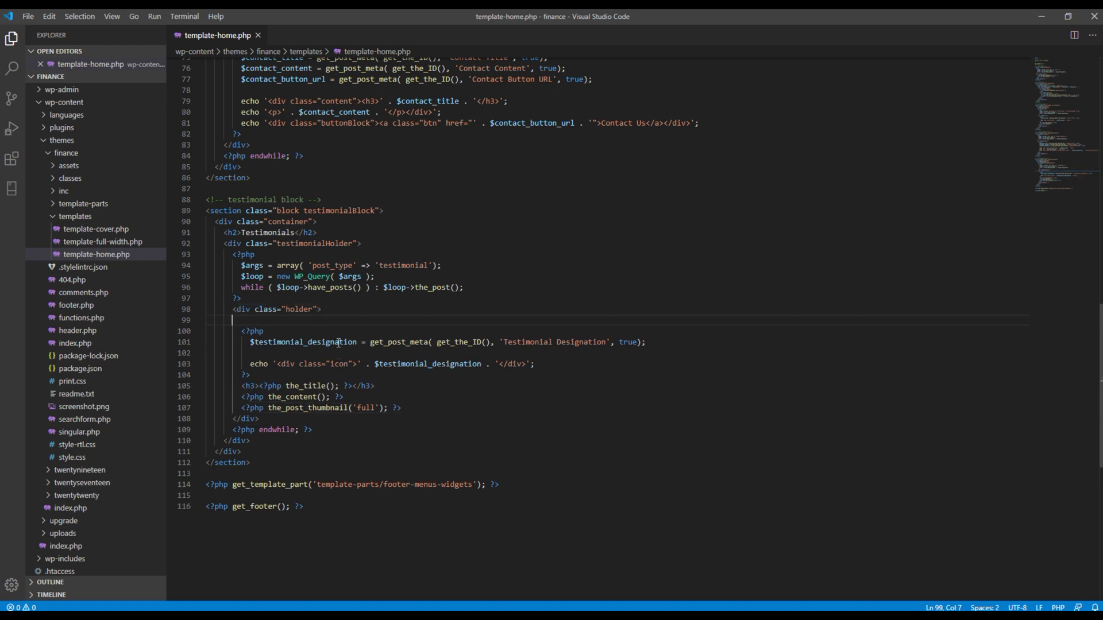
text(div.ima)
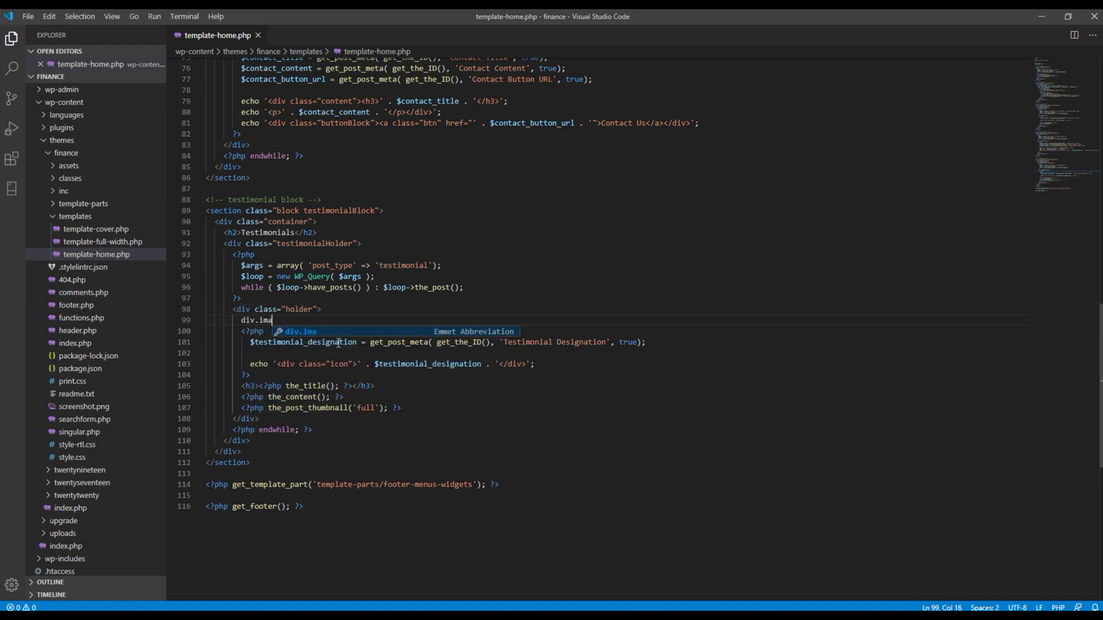
text(ge)
key(Tab)
key(Return)
key(Return)
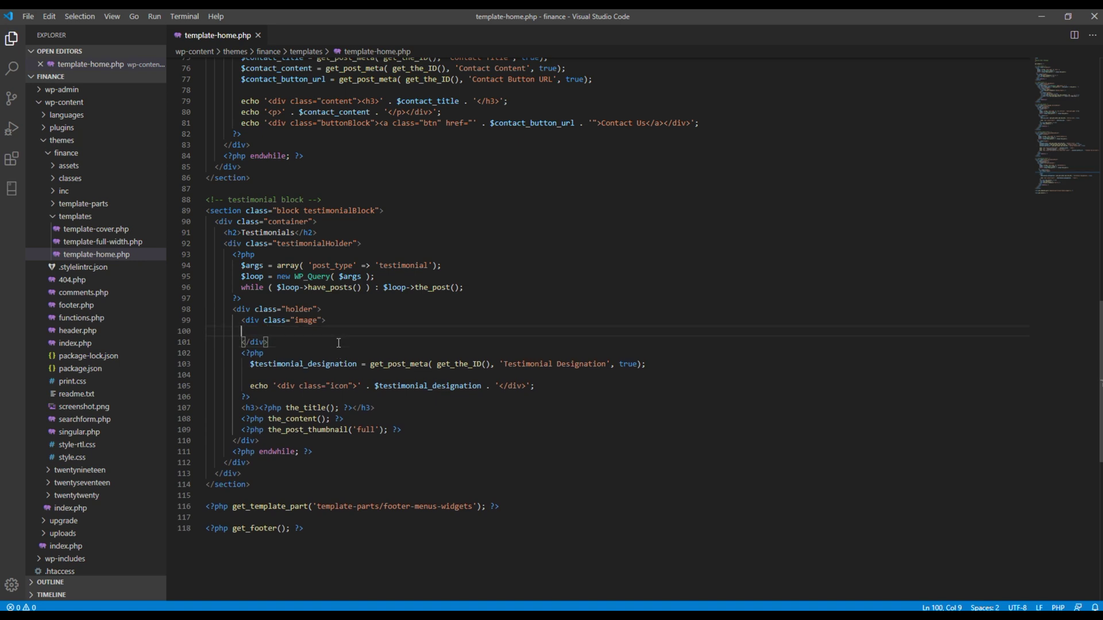
key(Tab)
drag(400, 430, 241, 429)
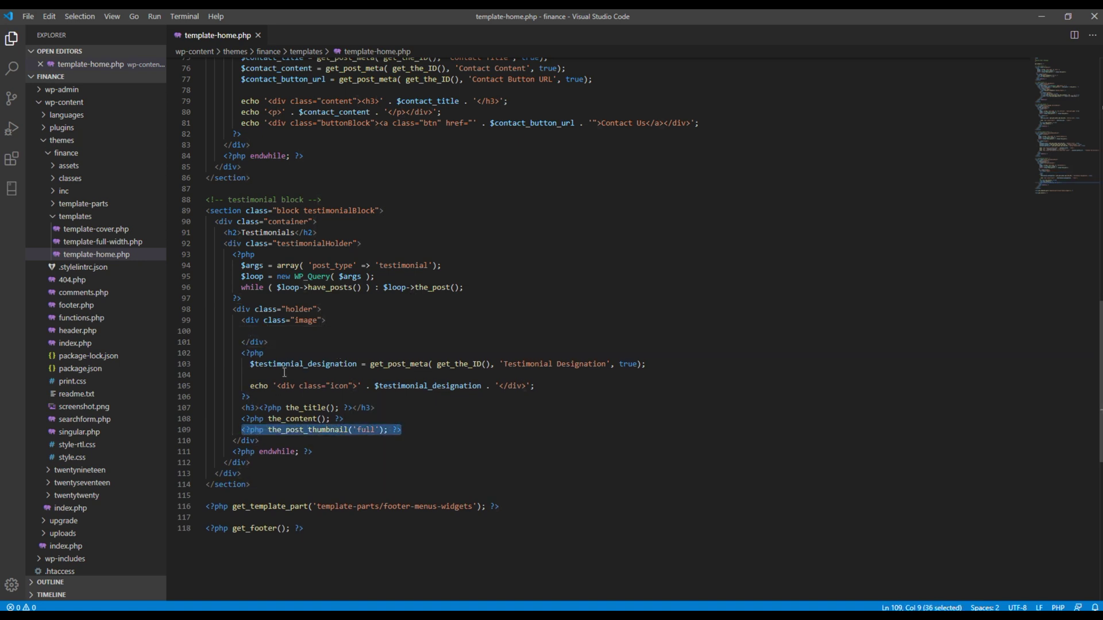
key(ctrl+x)
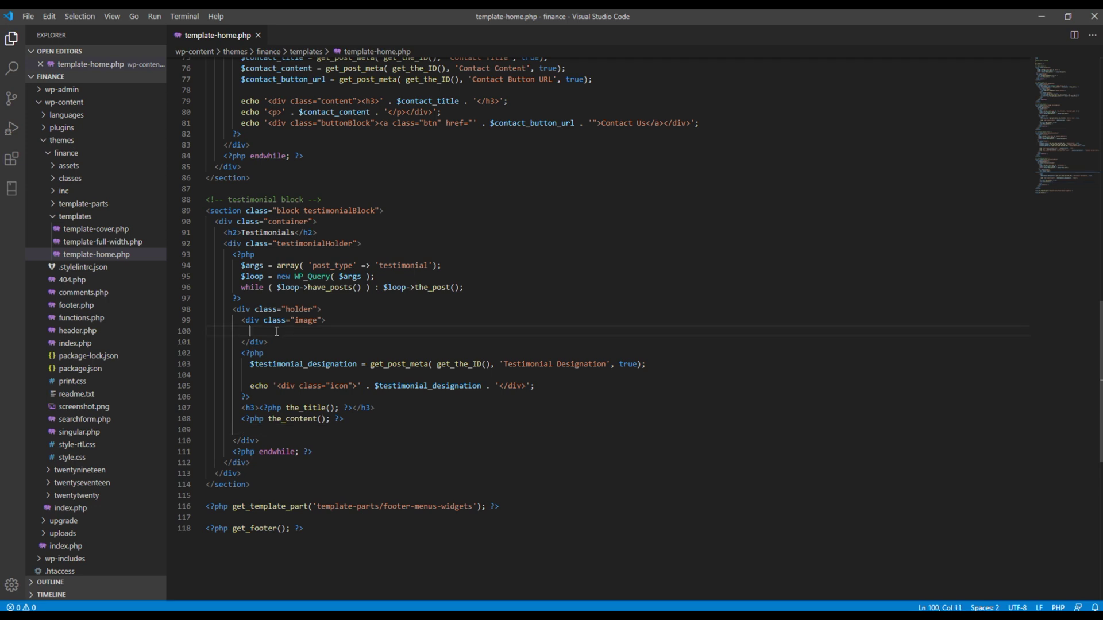
key(ctrl+v)
click(242, 332)
key(Tab)
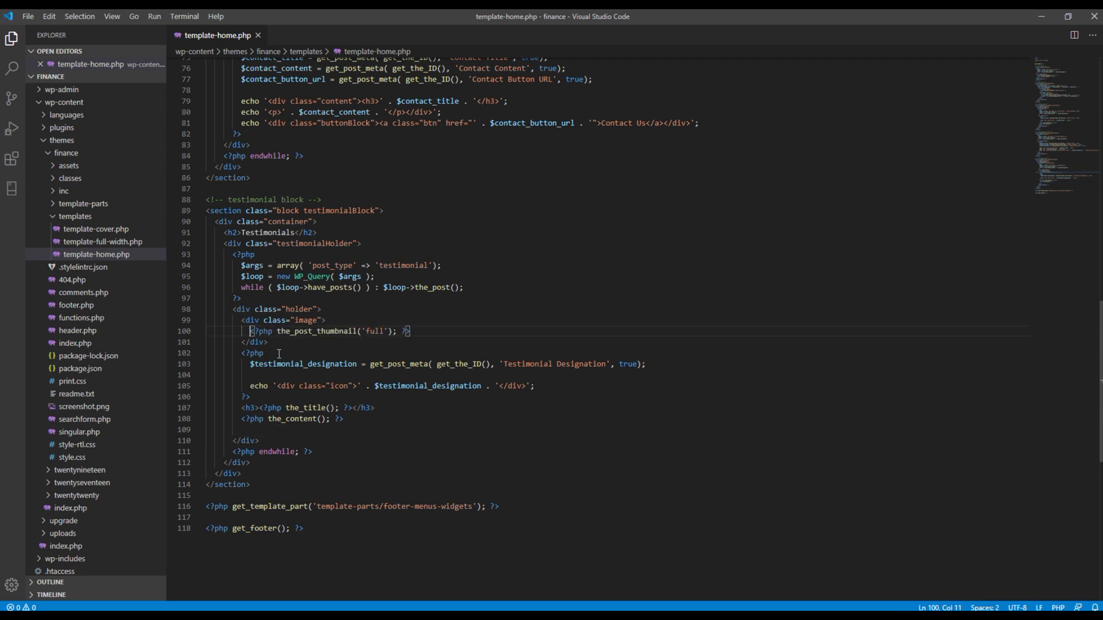
- Put the title in a new h3 after the image div and delete the old heading line
click(275, 346)
key(Return)
text(h3)
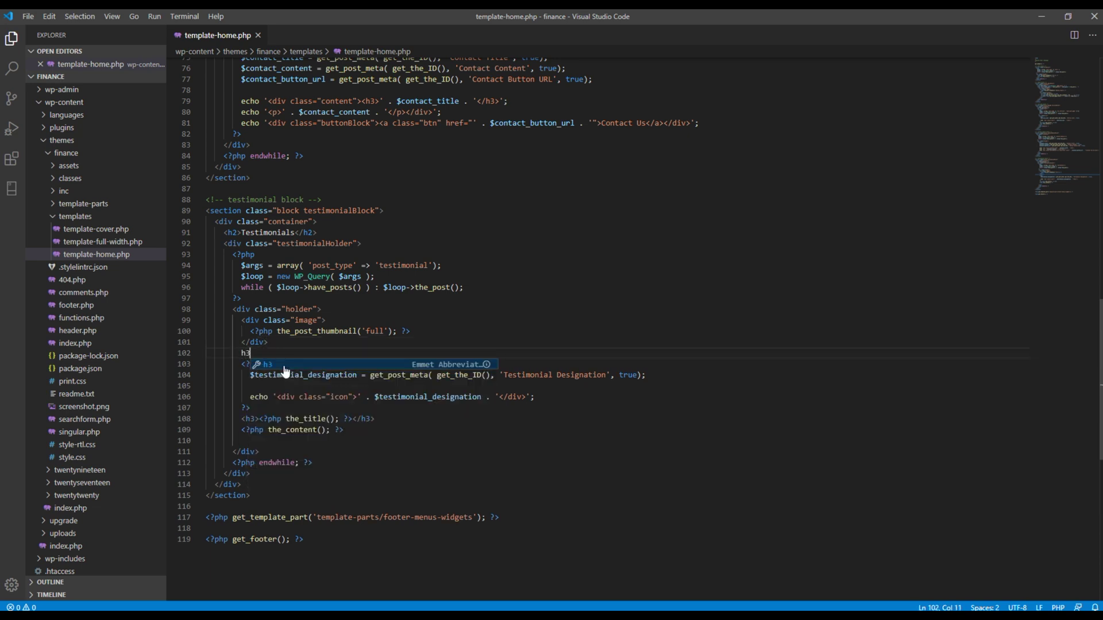
key(Tab)
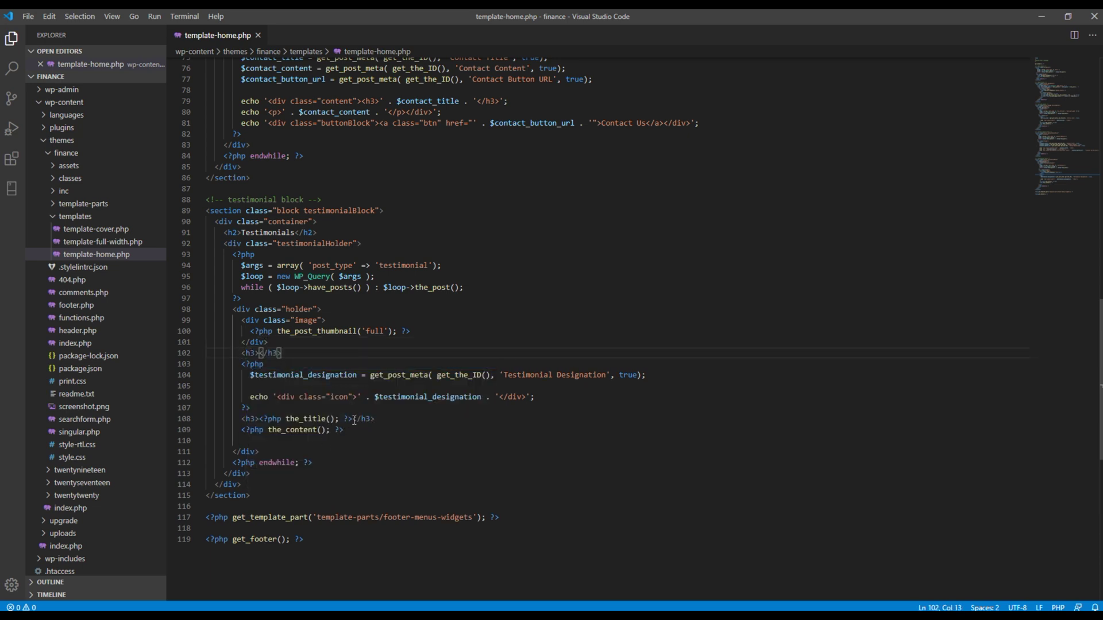
drag(351, 419, 258, 418)
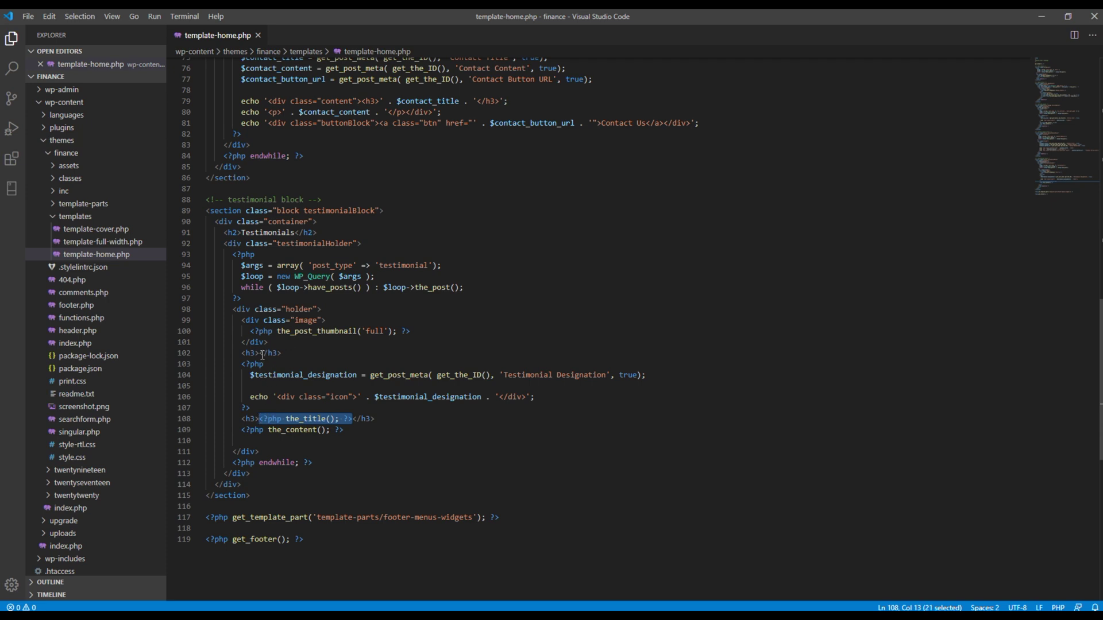
key(ctrl+c)
click(263, 355)
key(ctrl+v)
click(382, 414)
key(ctrl+shift+k)
key(Up)
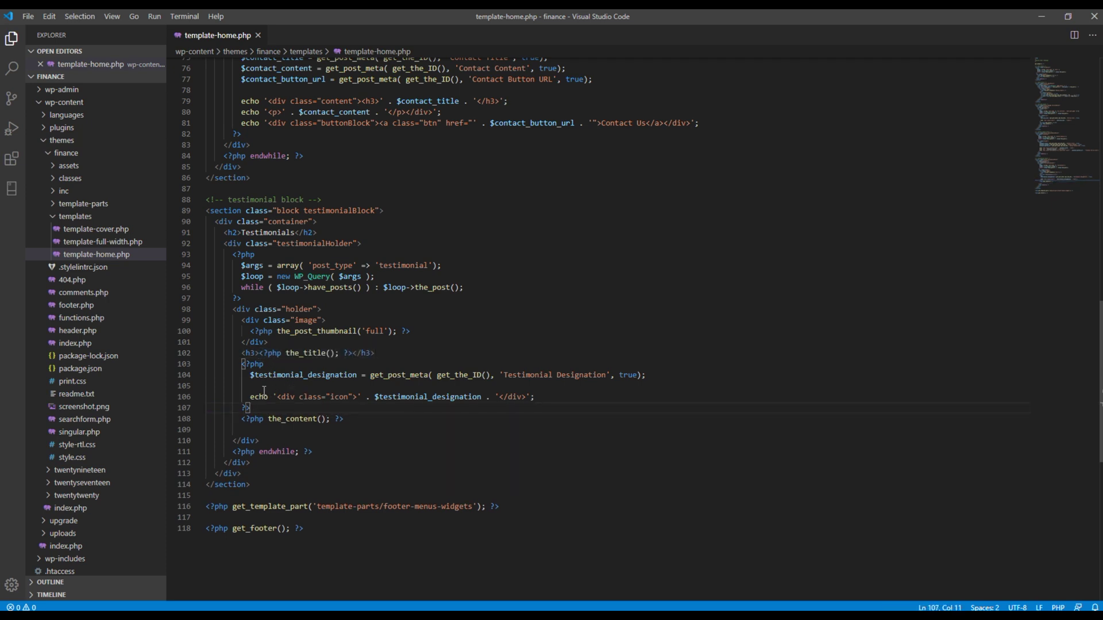
click(264, 390)
key(BackSpace)
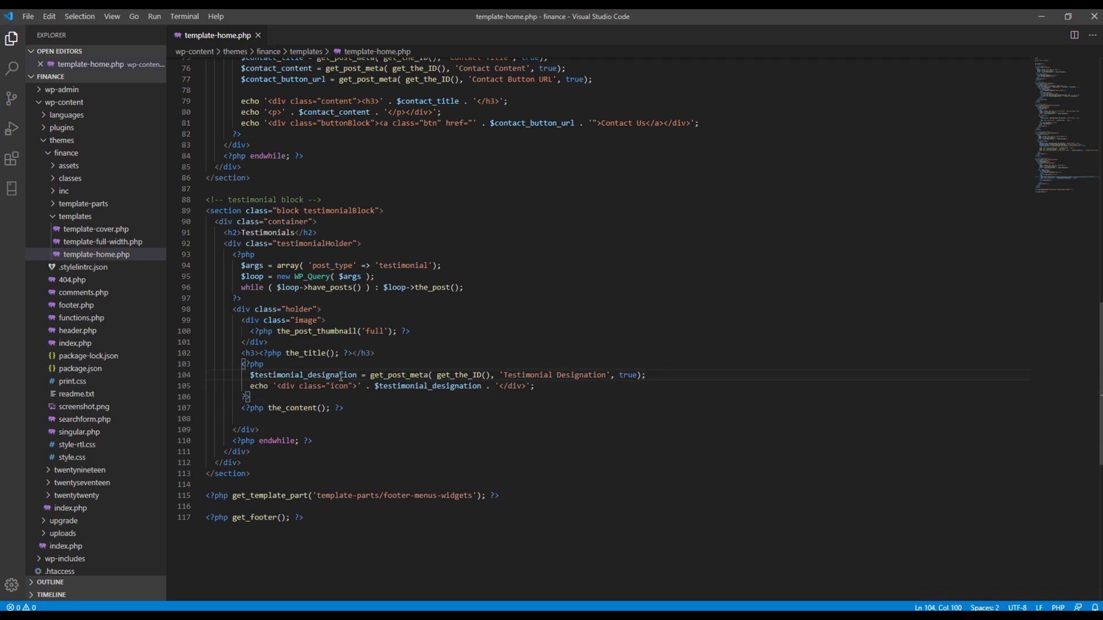
- Turn the designation wrapper from a div into a span with class "designation"
double_click(286, 389)
text(s)
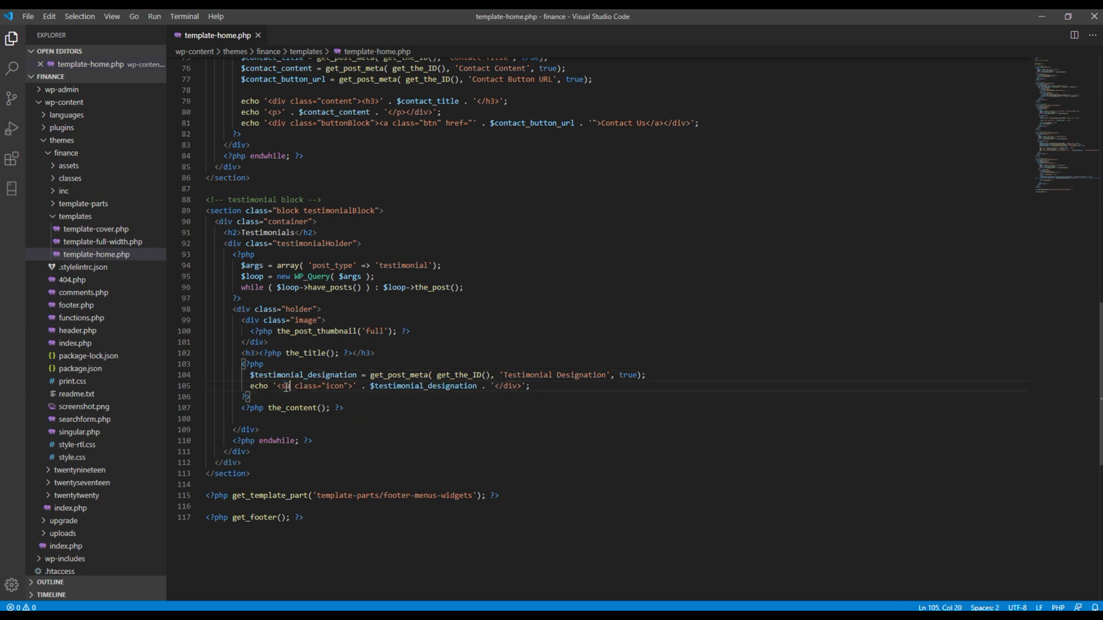
text(pan)
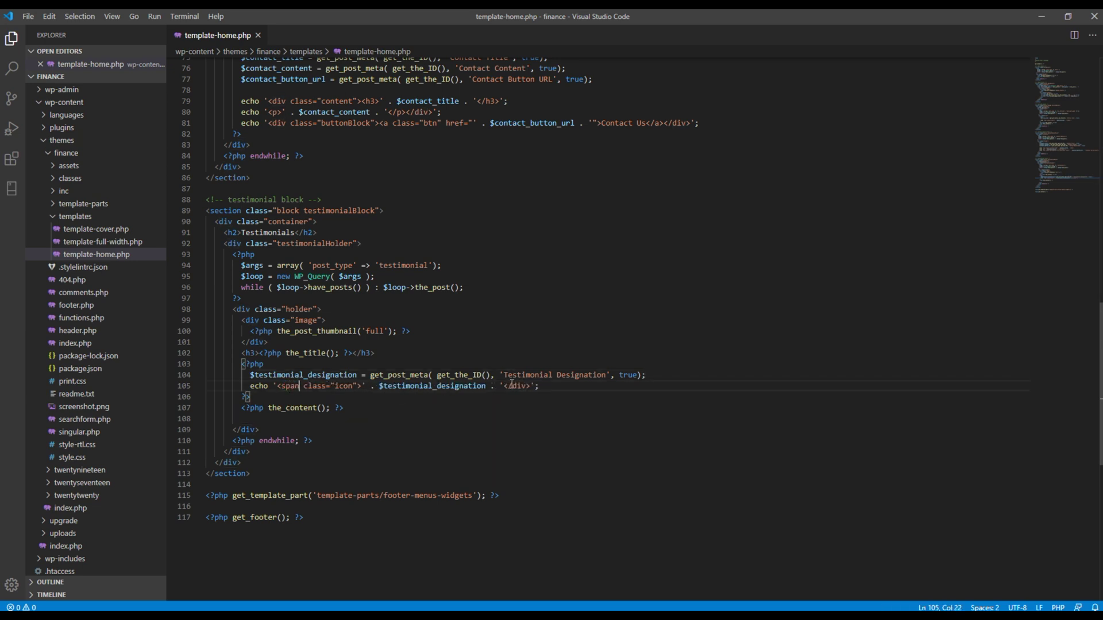
double_click(519, 386)
text(span)
double_click(344, 387)
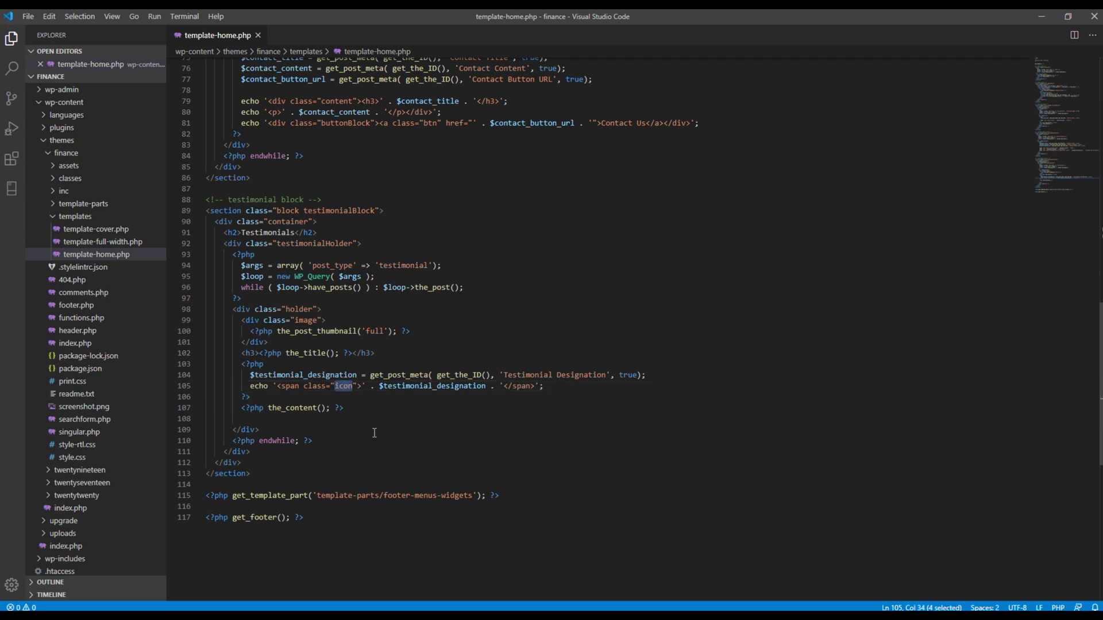
text(desi)
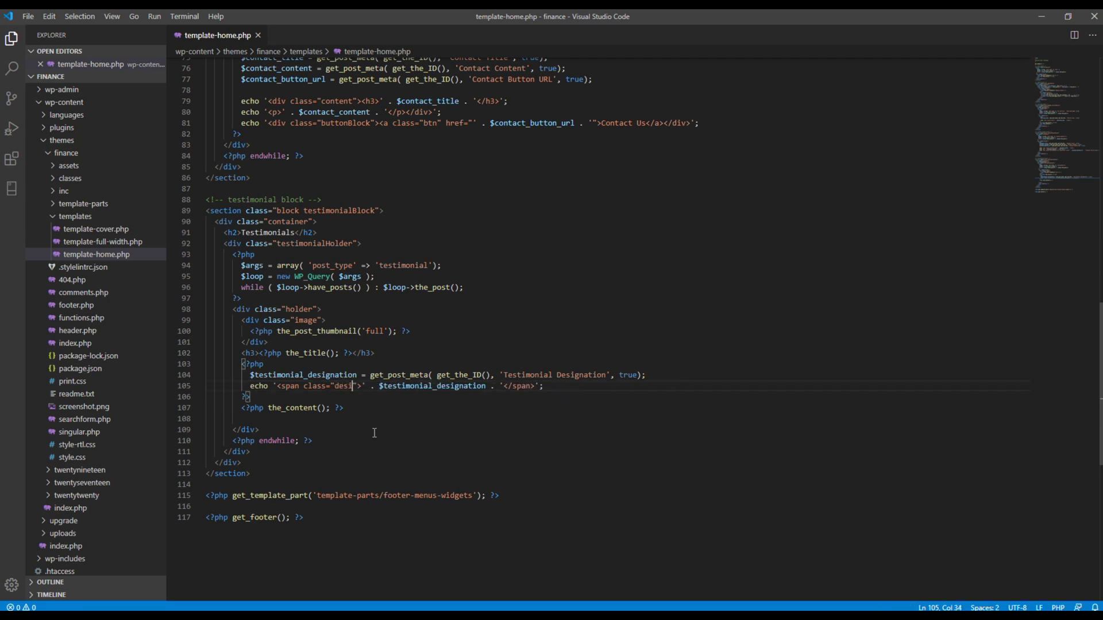
text(gnation)
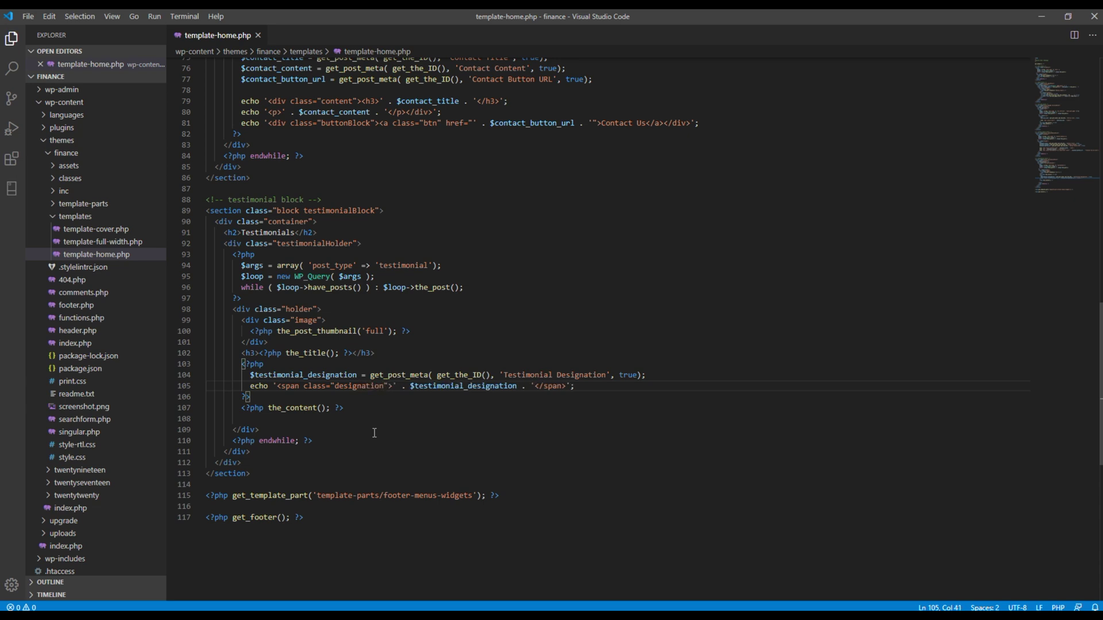
- Delete the blank line 108 and review the loop through endwhile
click(303, 420)
key(BackSpace)
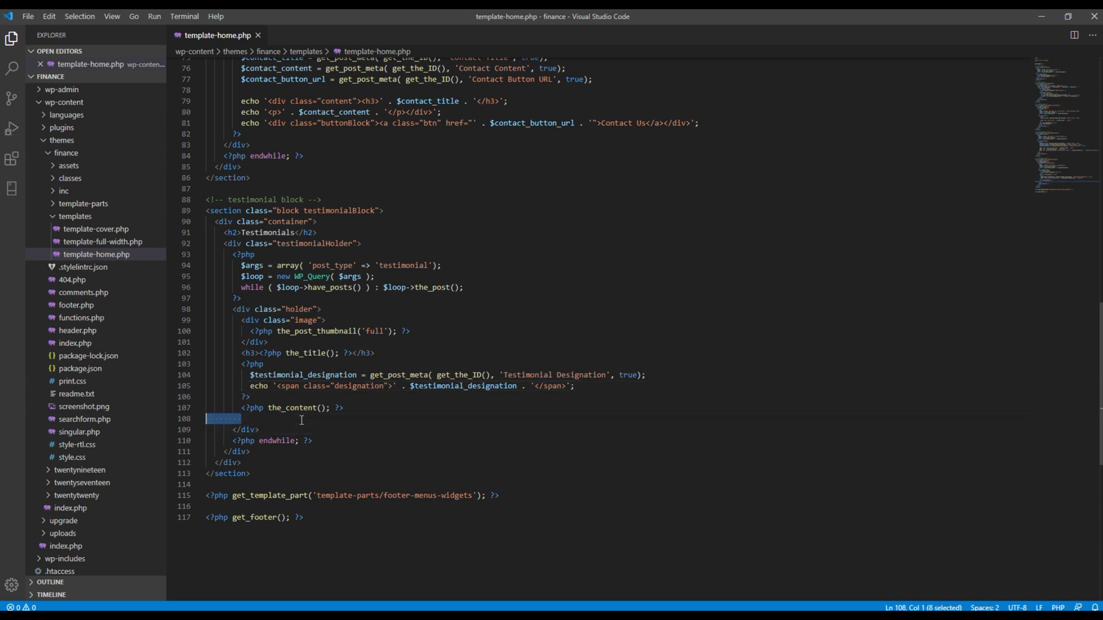
key(BackSpace)
scroll(276, 402, down, 1)
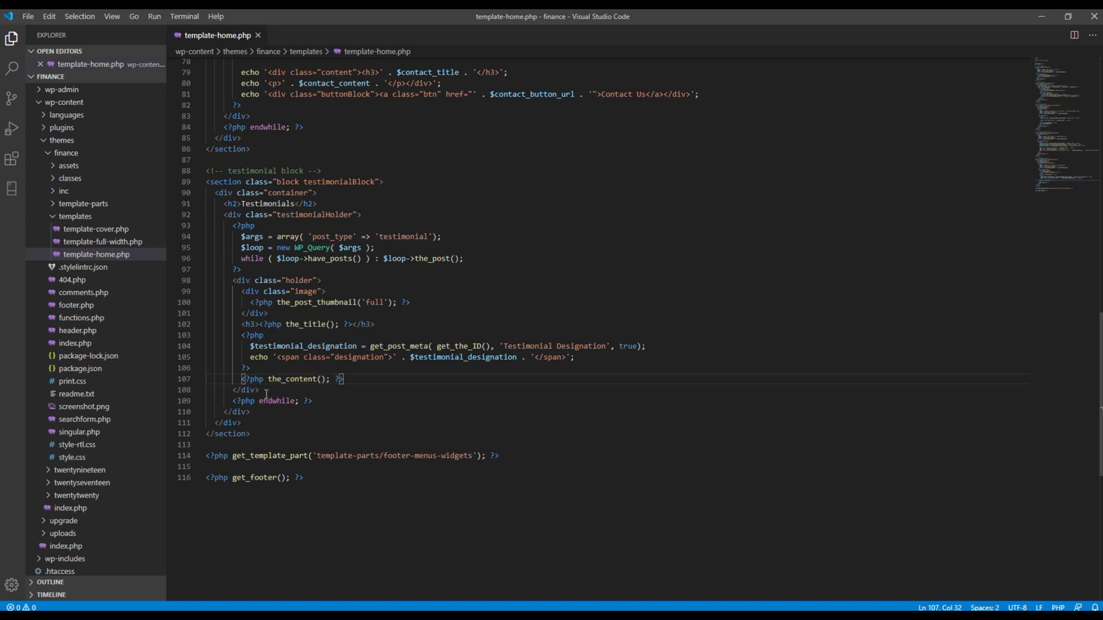
drag(241, 379, 355, 379)
click(355, 380)
click(367, 401)
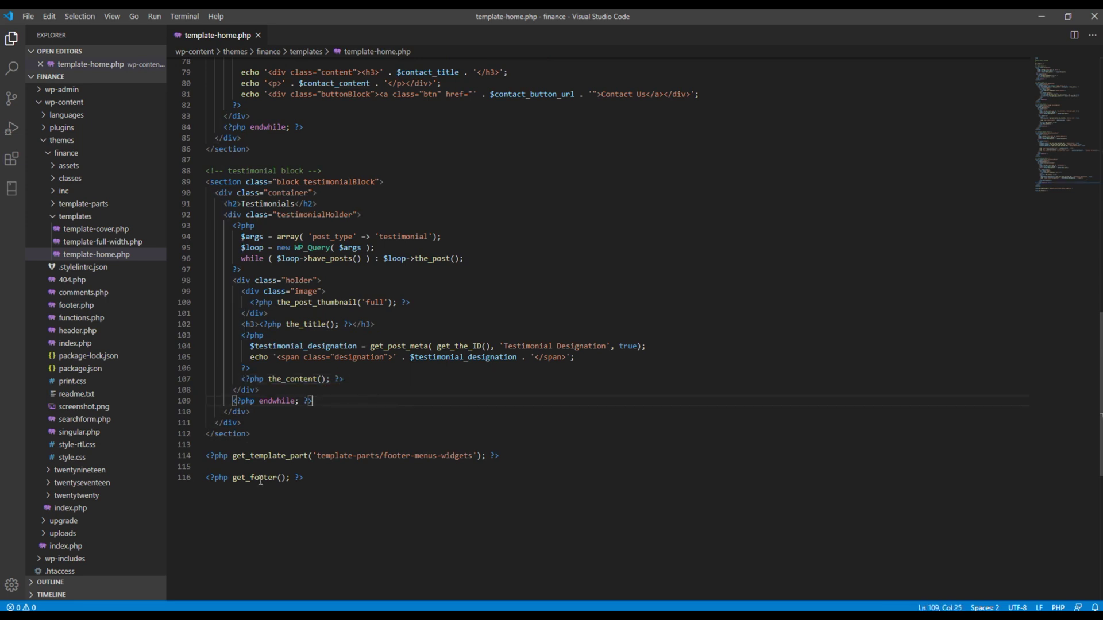
key(alt+Tab)
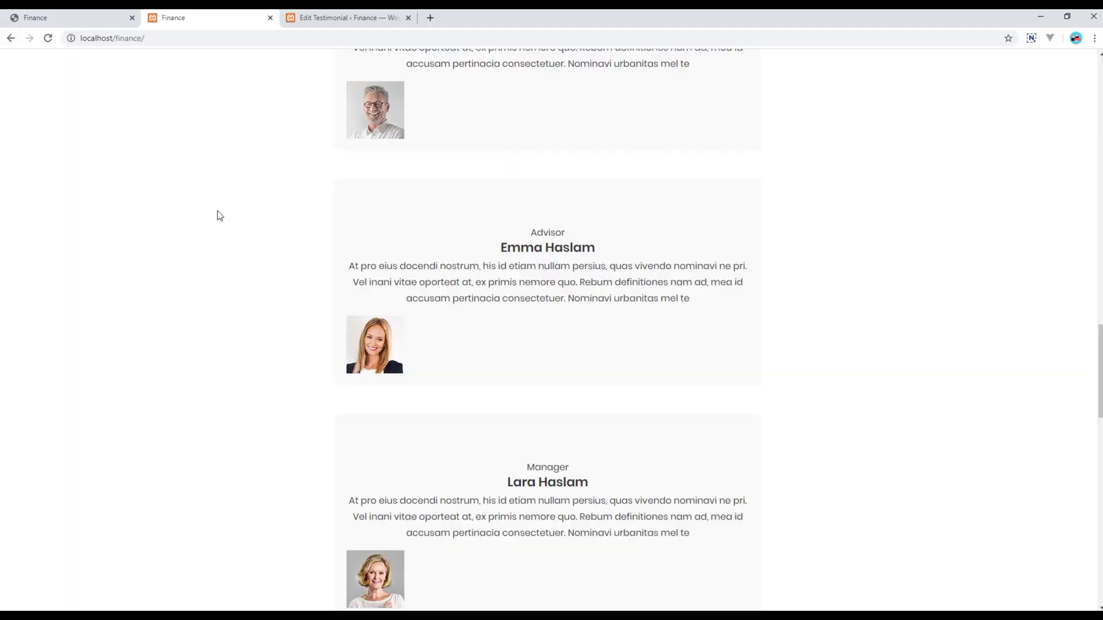
- Reload the local homepage to view the restacked testimonials
click(47, 39)
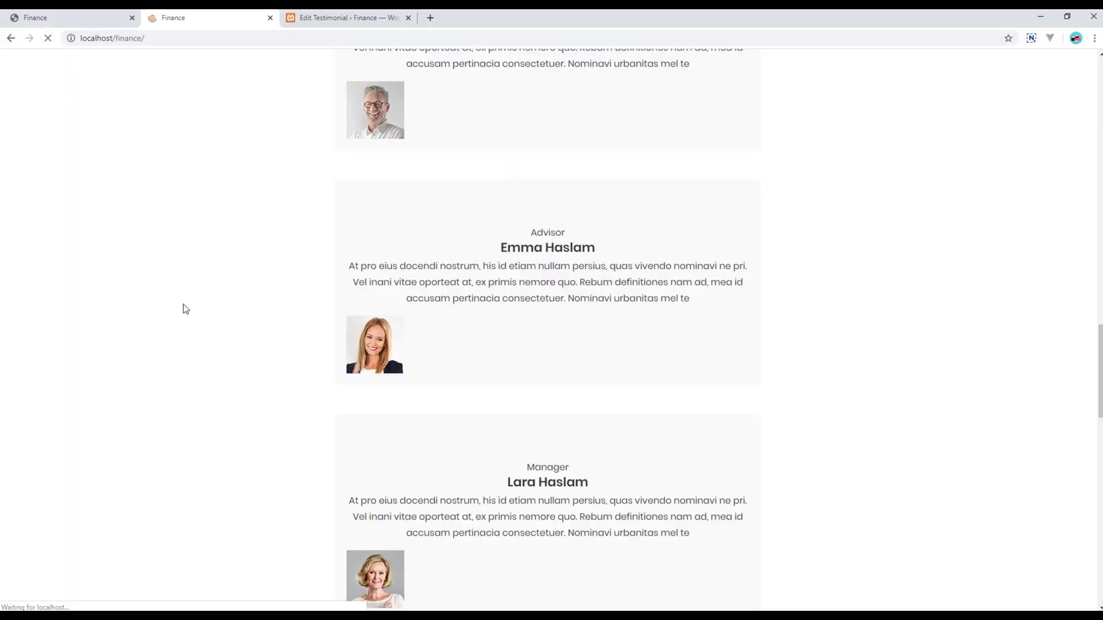
scroll(185, 323, up, 7)
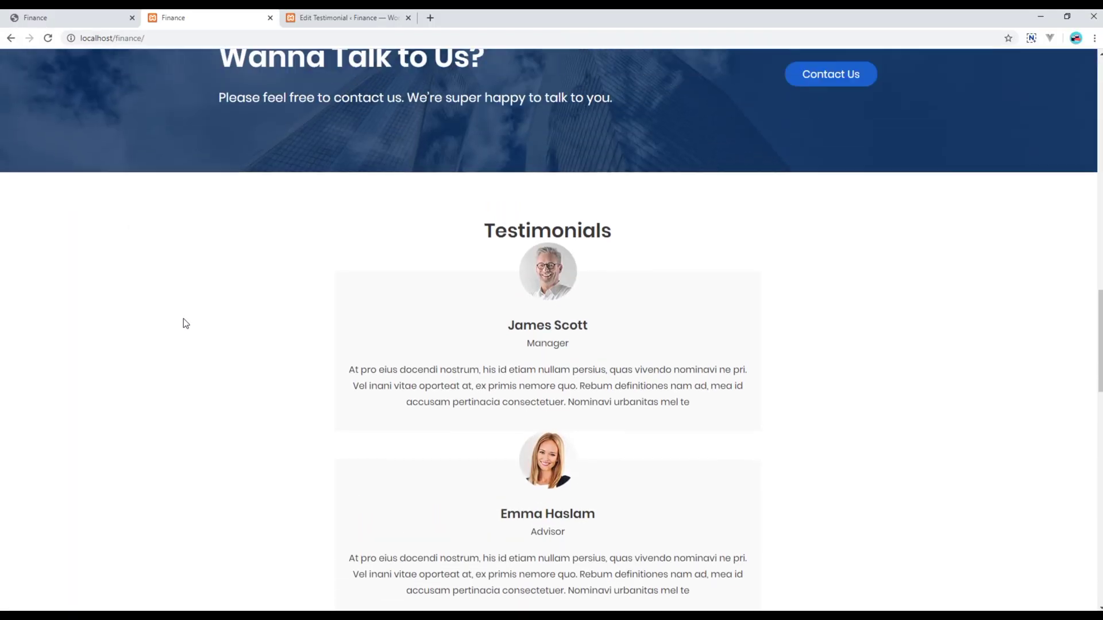
scroll(185, 322, down, 2)
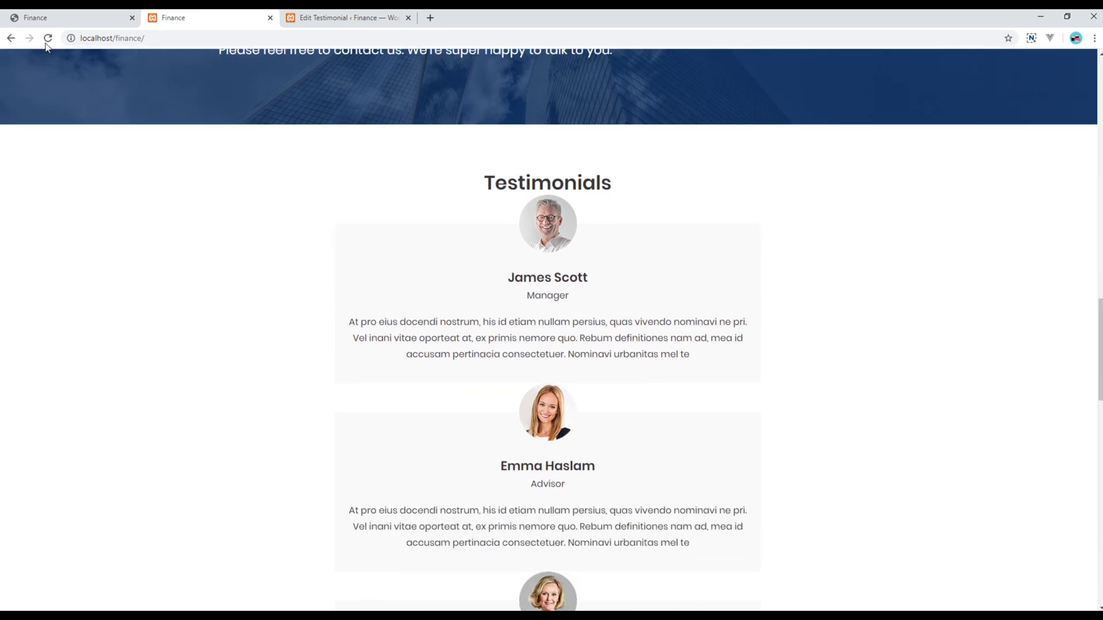
- Compare against the demo site's testimonials, advancing its carousel twice
click(78, 20)
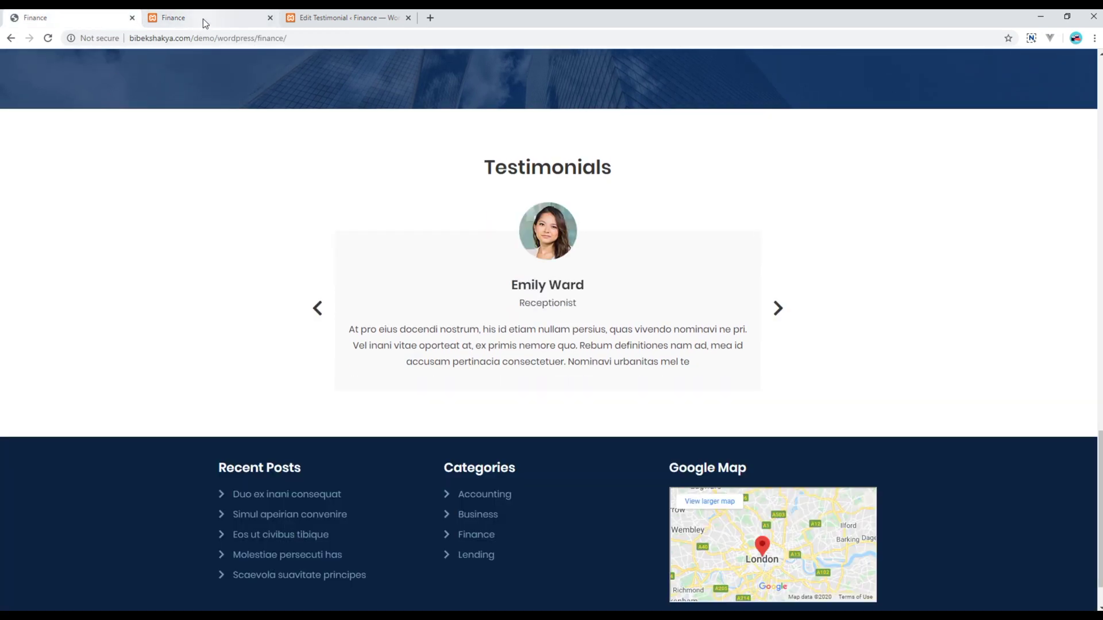
click(202, 18)
click(95, 21)
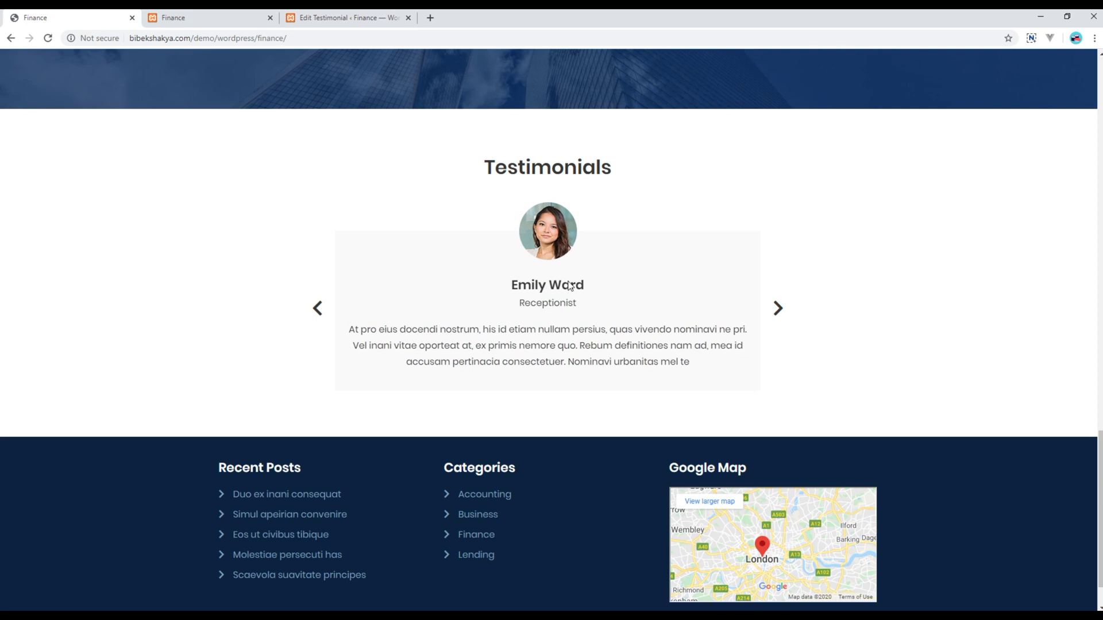
click(198, 19)
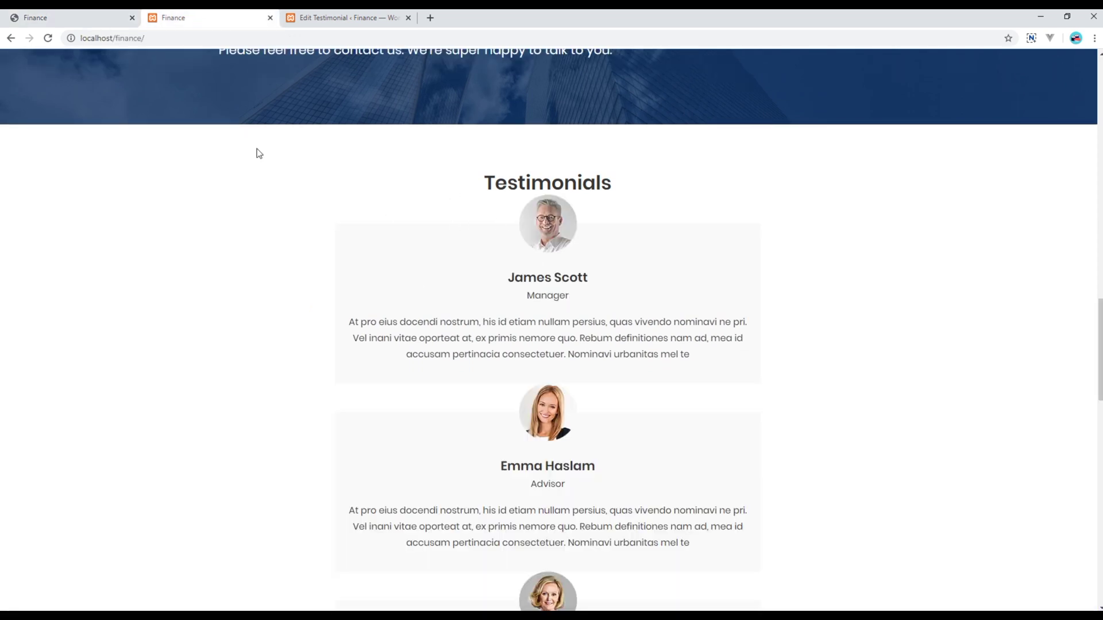
click(82, 18)
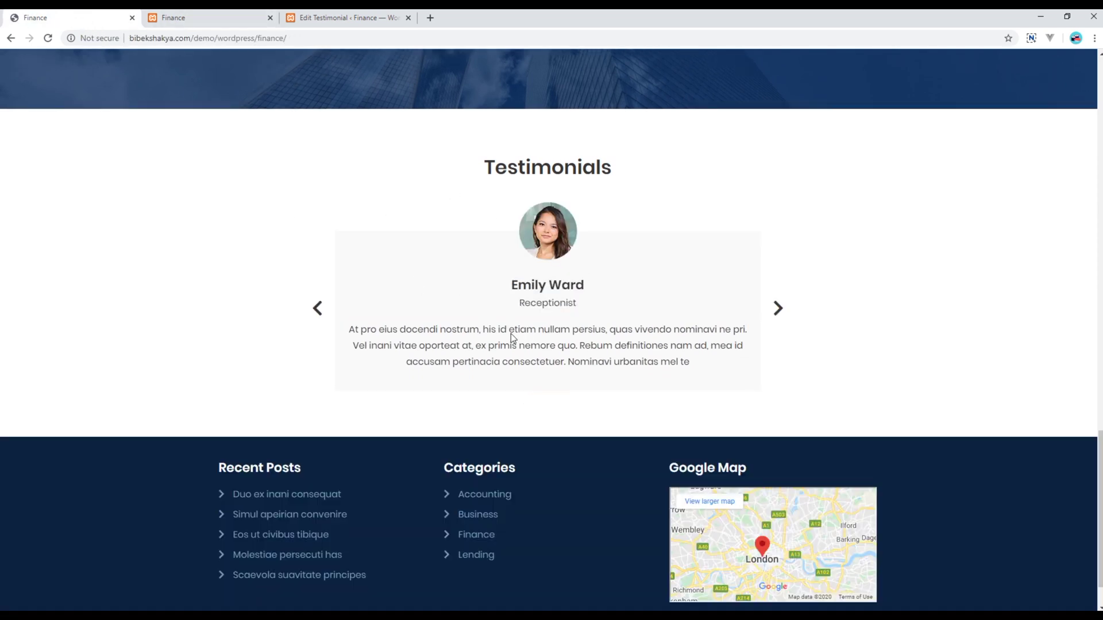
click(771, 312)
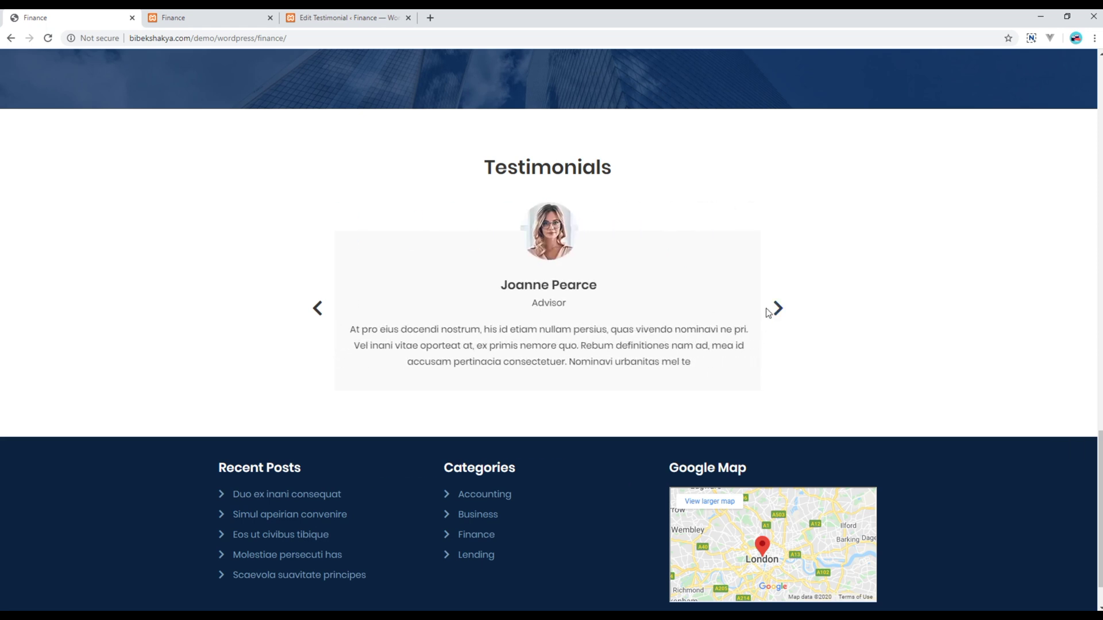
click(777, 310)
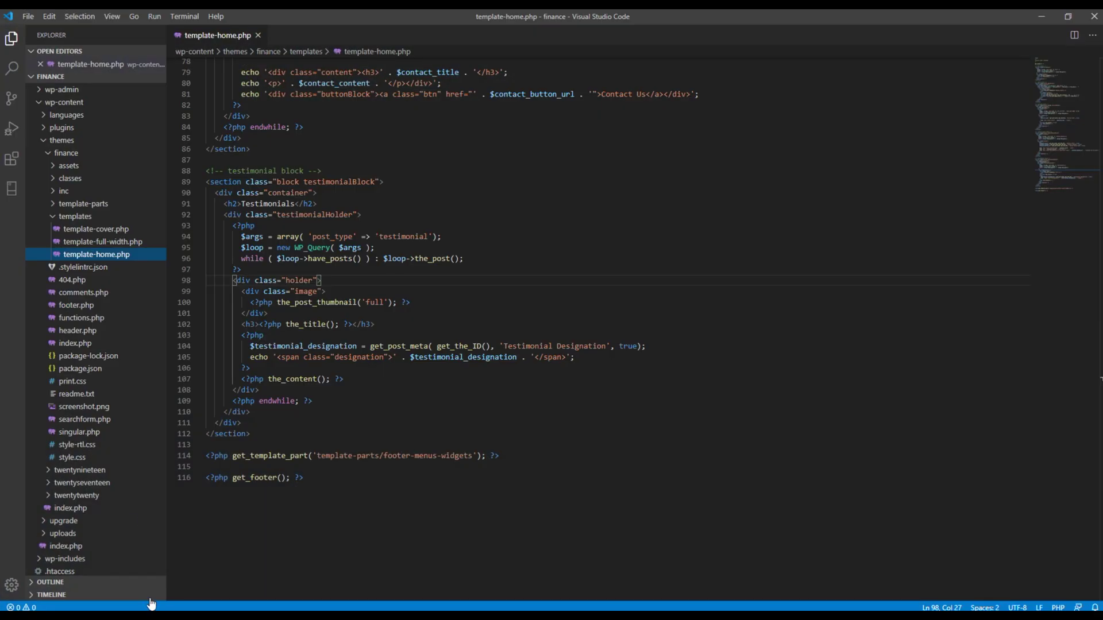
- Duplicate the hero slick lines in assets/js/main.js and relabel the comment as testimonial
click(87, 167)
click(89, 217)
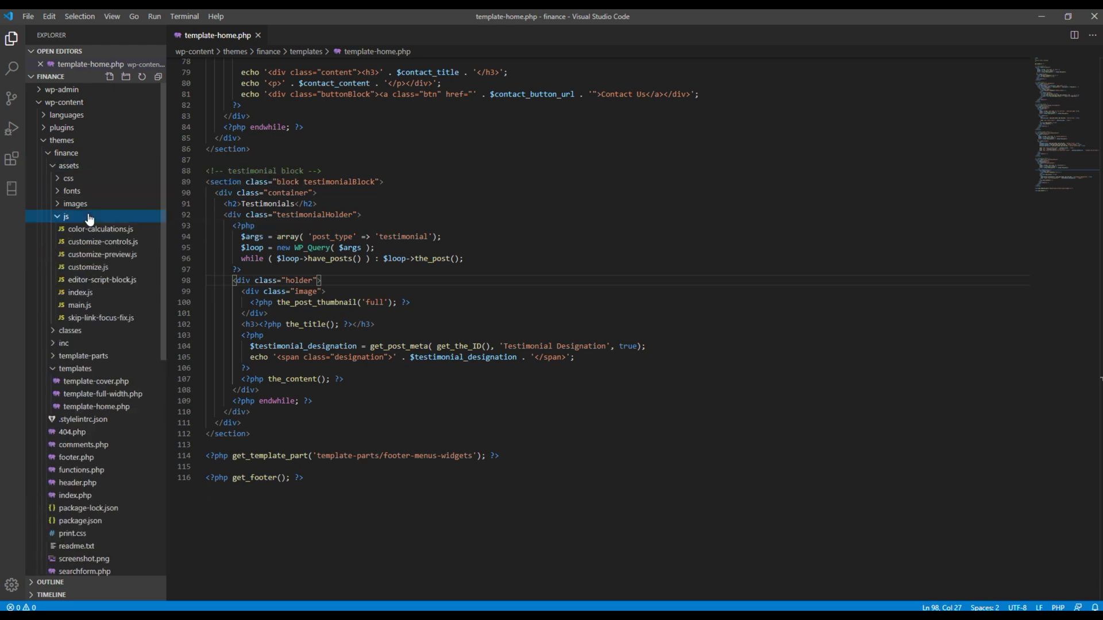
click(79, 305)
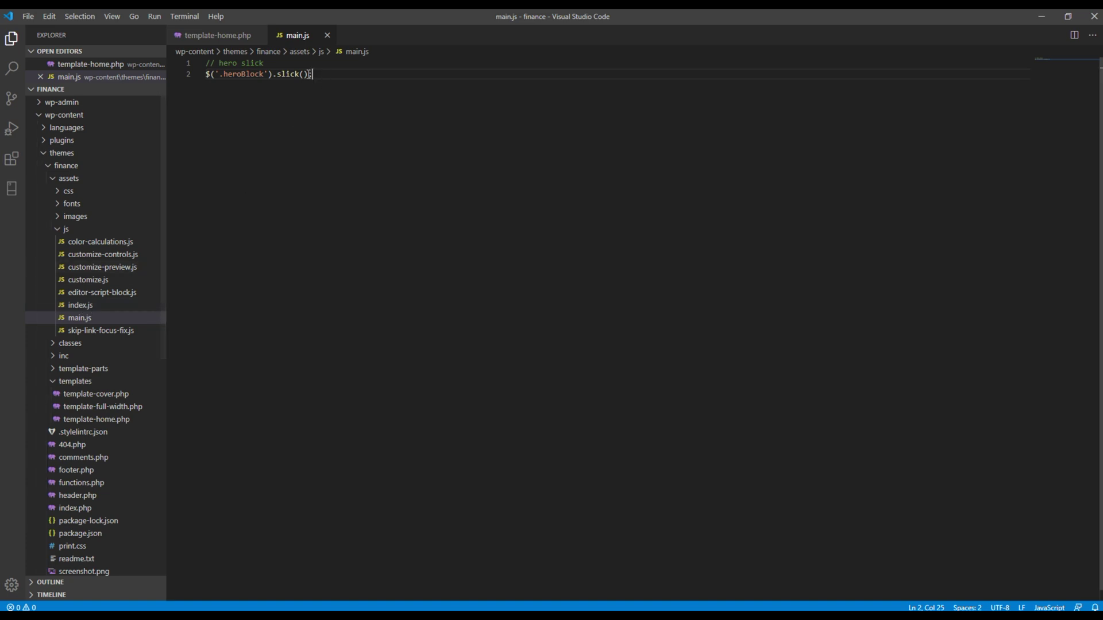
drag(310, 74, 195, 62)
key(ctrl+c)
click(344, 85)
key(Return)
key(Return)
key(ctrl+v)
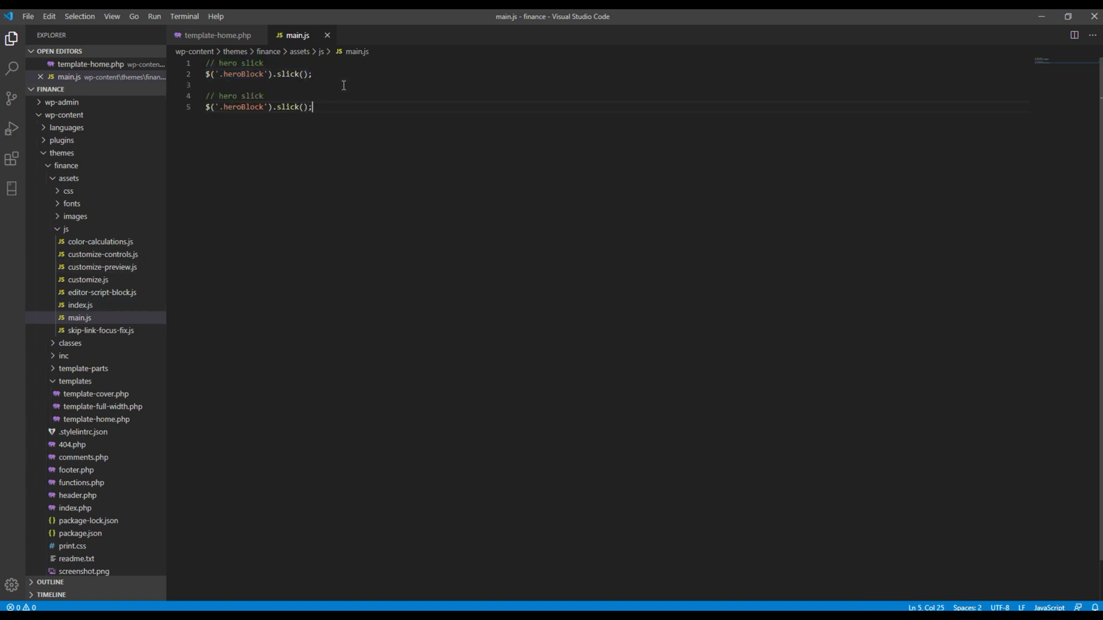
double_click(228, 96)
text(imonial)
- Replace .heroBlock with .testimonialHolder, copied from template-home.php, in the new slick call
click(218, 35)
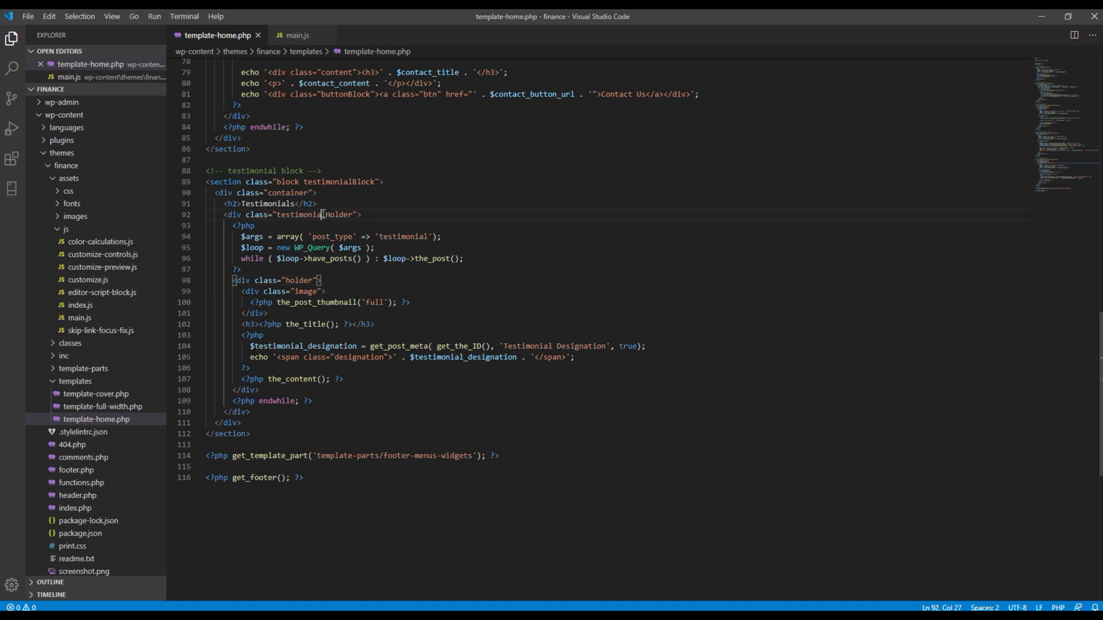
double_click(326, 215)
click(297, 37)
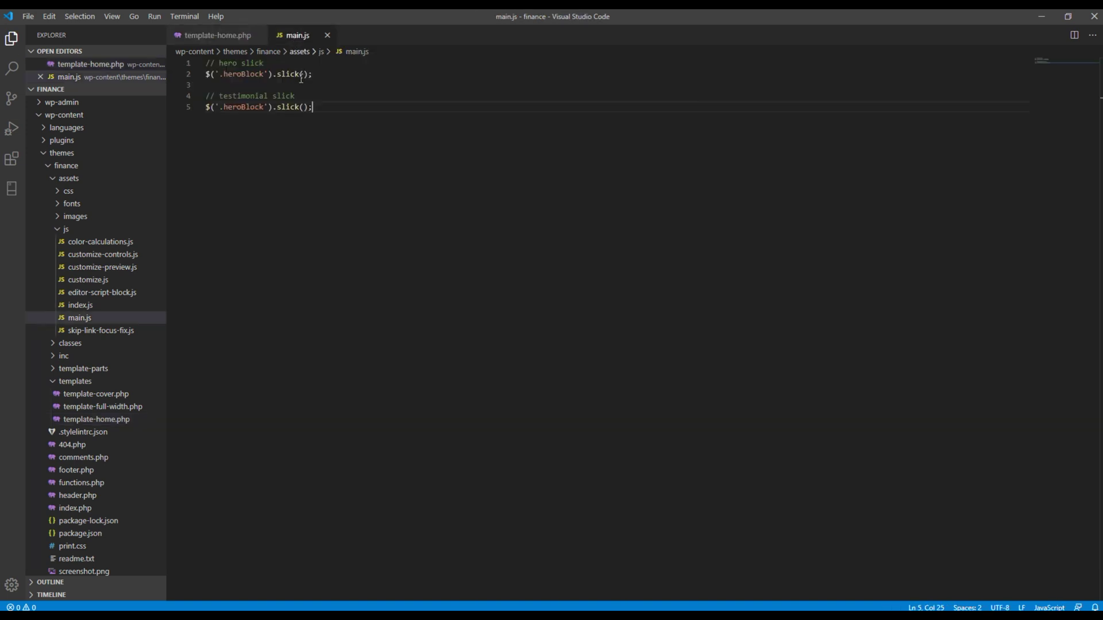
double_click(241, 107)
key(ctrl+v)
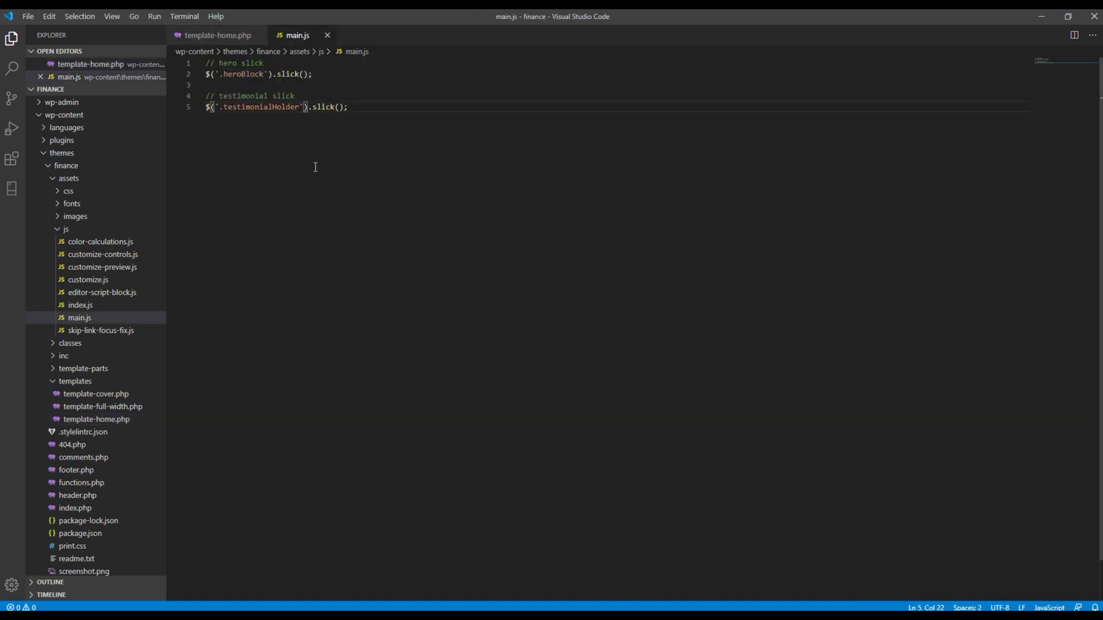
click(316, 175)
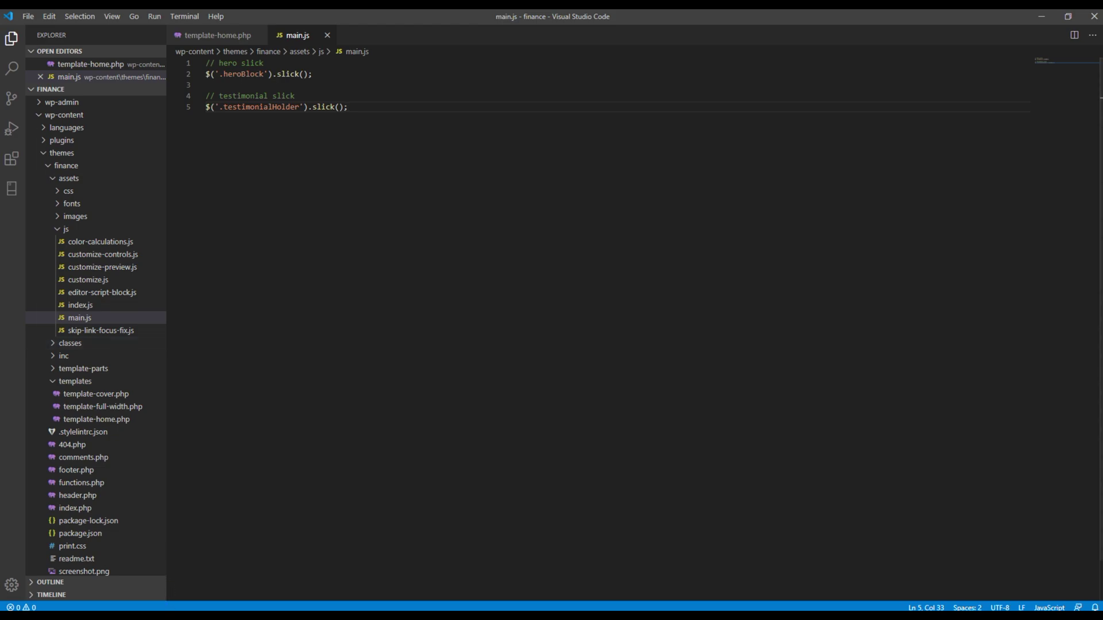
click(181, 568)
click(200, 27)
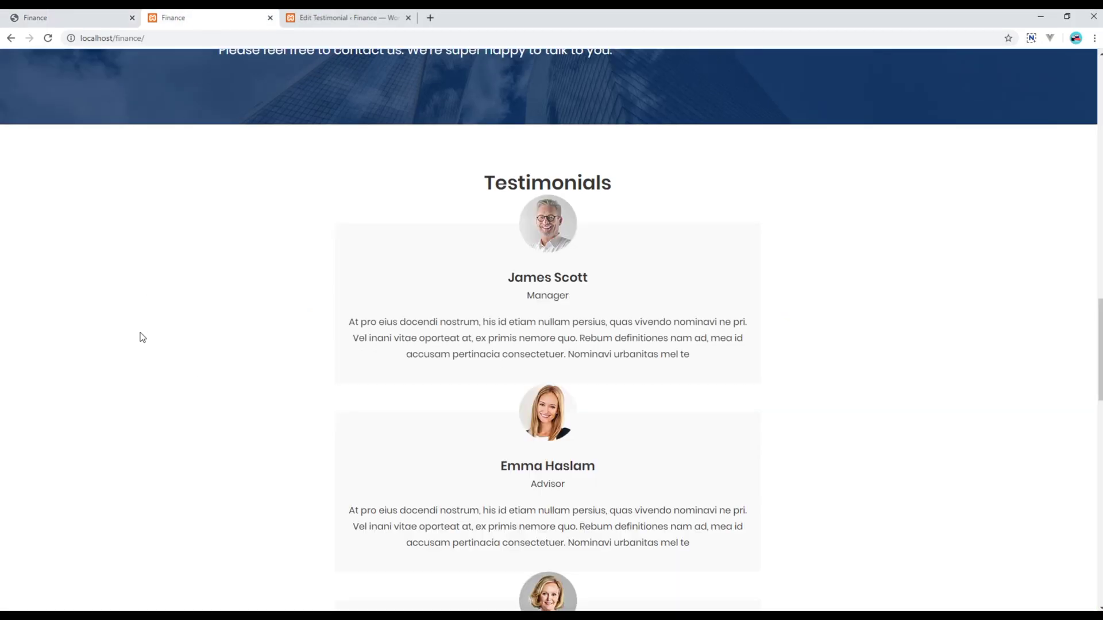
- Reload the local homepage with F5 and compare its testimonial slider against the demo
key(F5)
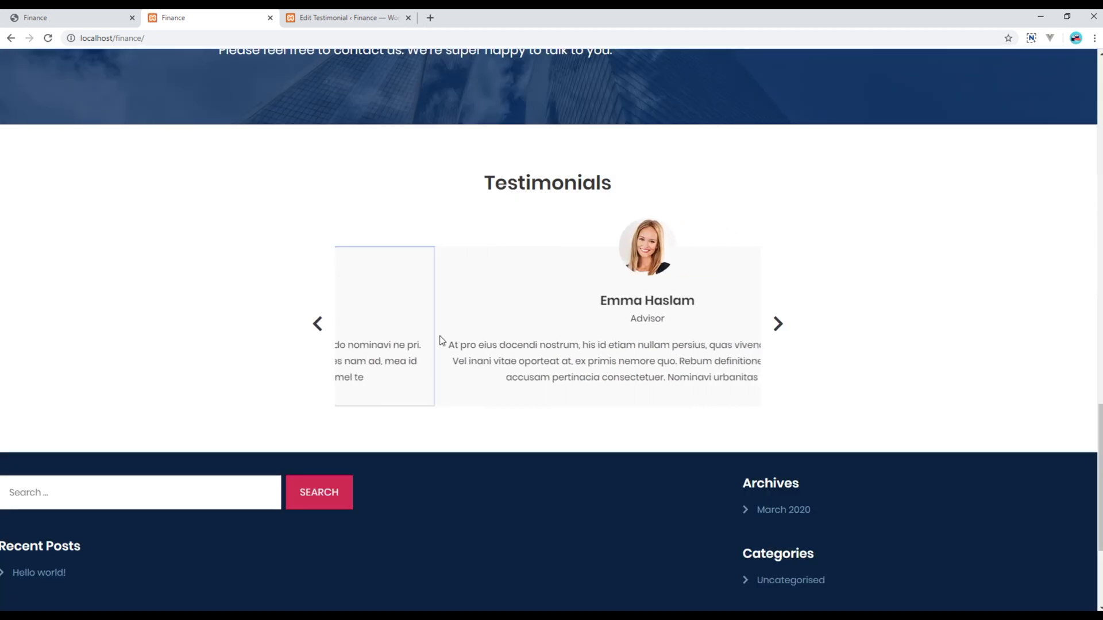
click(78, 19)
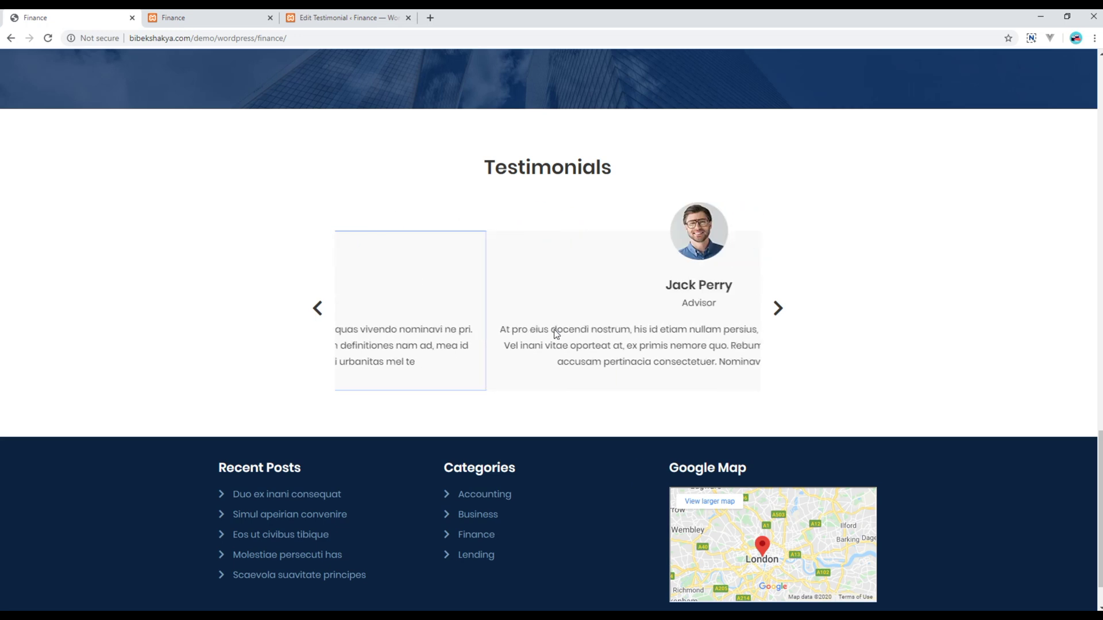
click(216, 22)
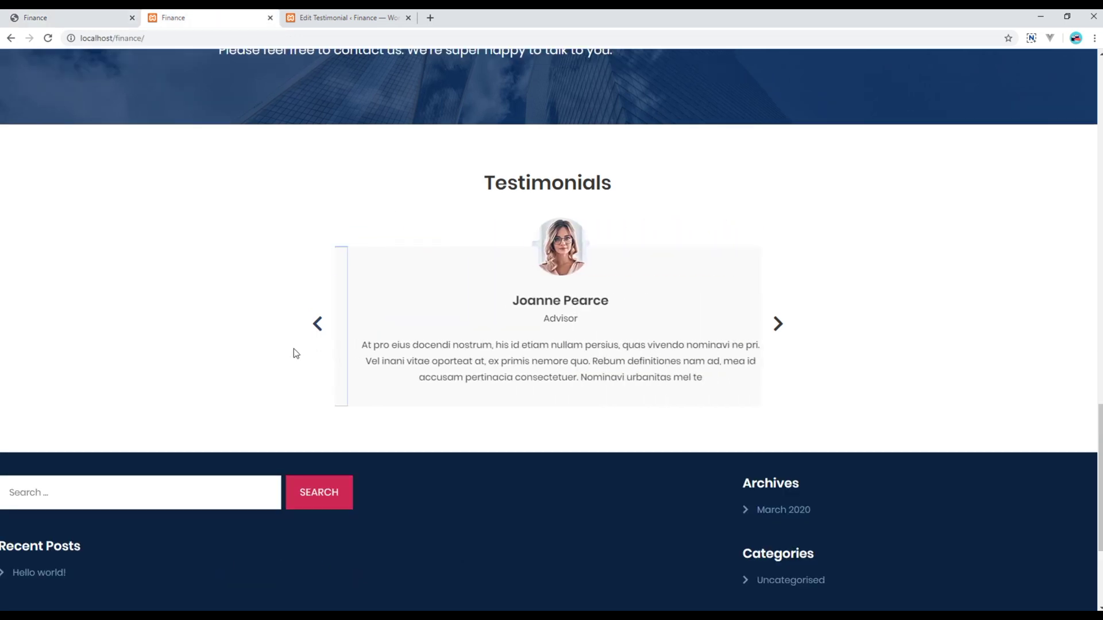